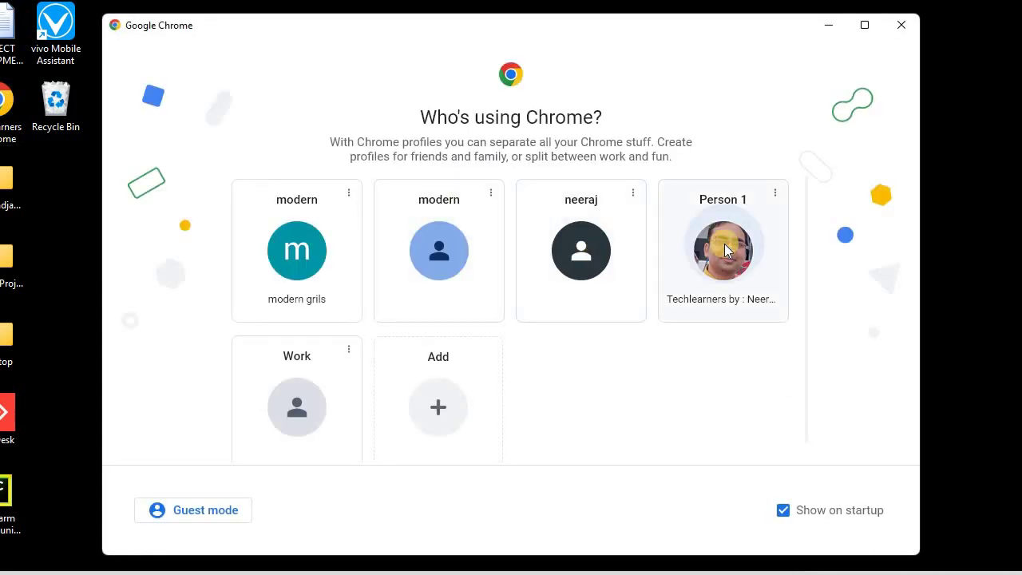
Step: Open Chrome with the Person 1 profile and search Google for 'latest version of mysql'
{"action": "left_click", "coordinate": [724, 250]}
{"action": "type", "text": "google"}
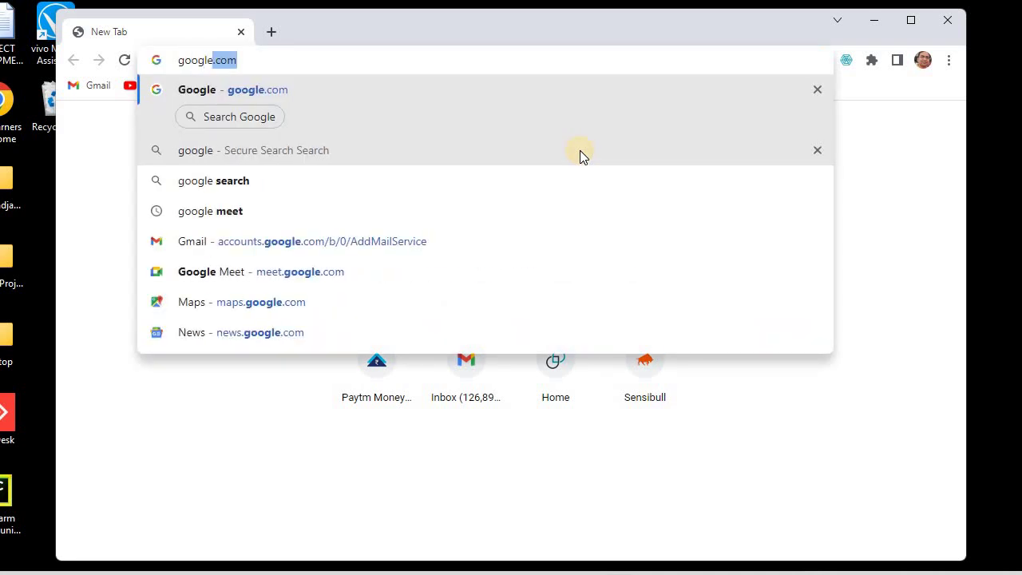
{"action": "key", "text": "Return"}
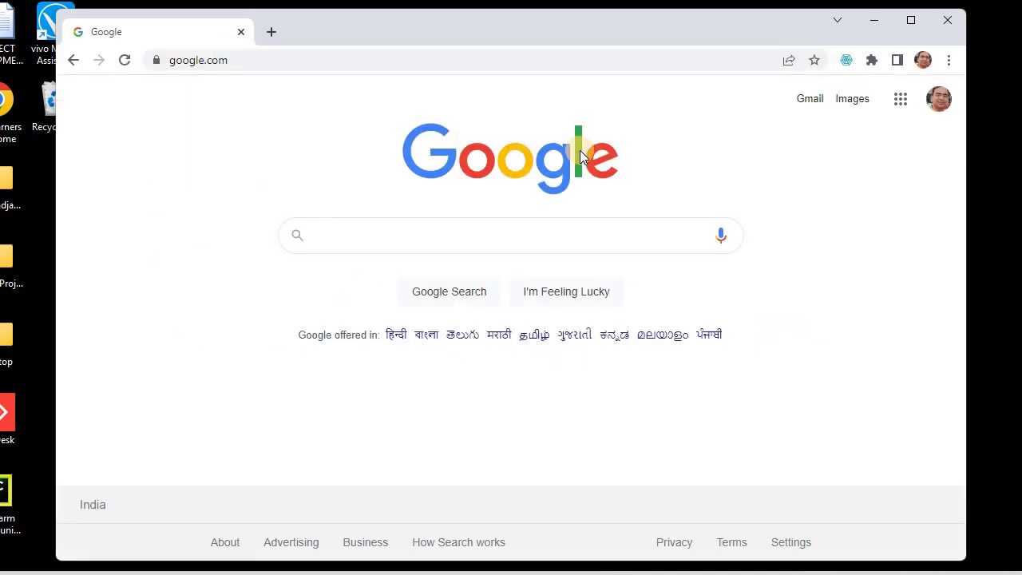
{"action": "type", "text": "latest"}
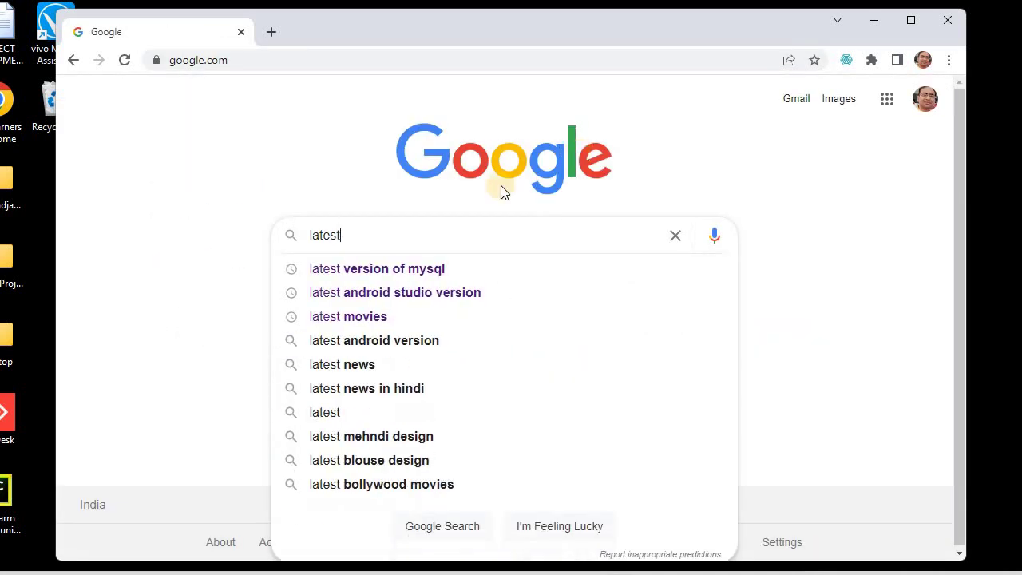
{"action": "left_click", "coordinate": [367, 277]}
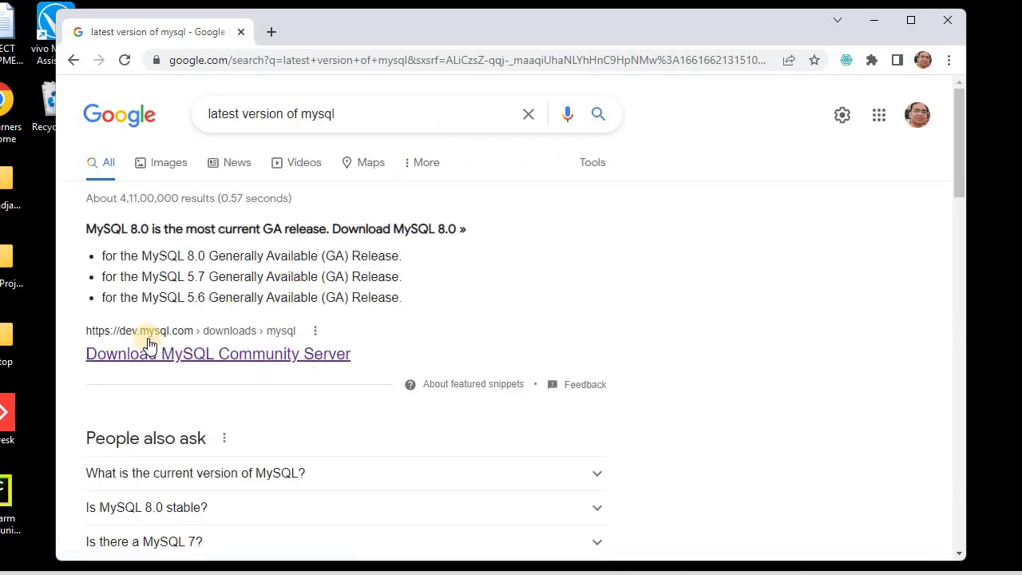
Step: Open the MySQL Community Server download page and scroll to the Recommended Download section
{"action": "left_click", "coordinate": [130, 345]}
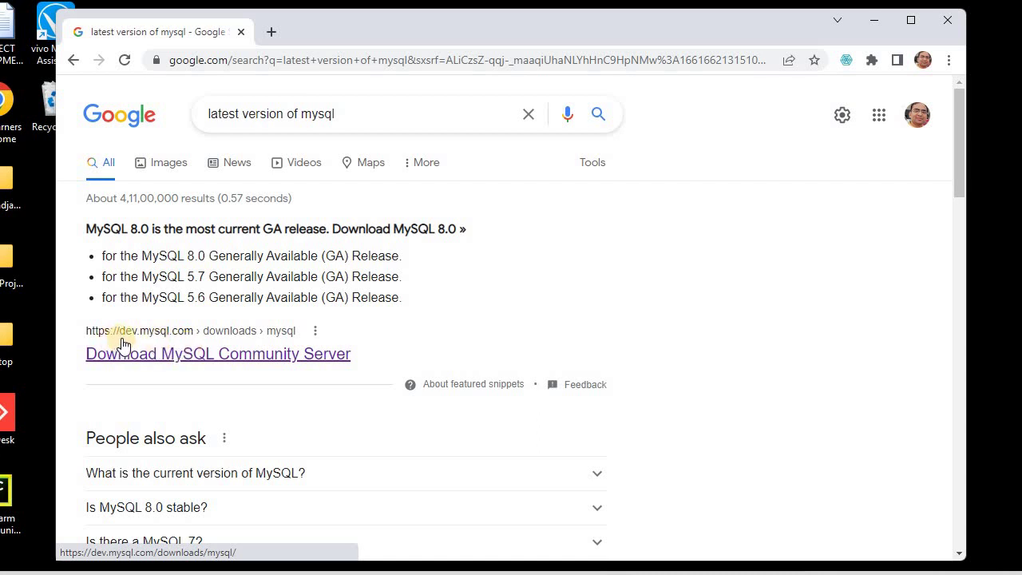
{"action": "left_click", "coordinate": [165, 361]}
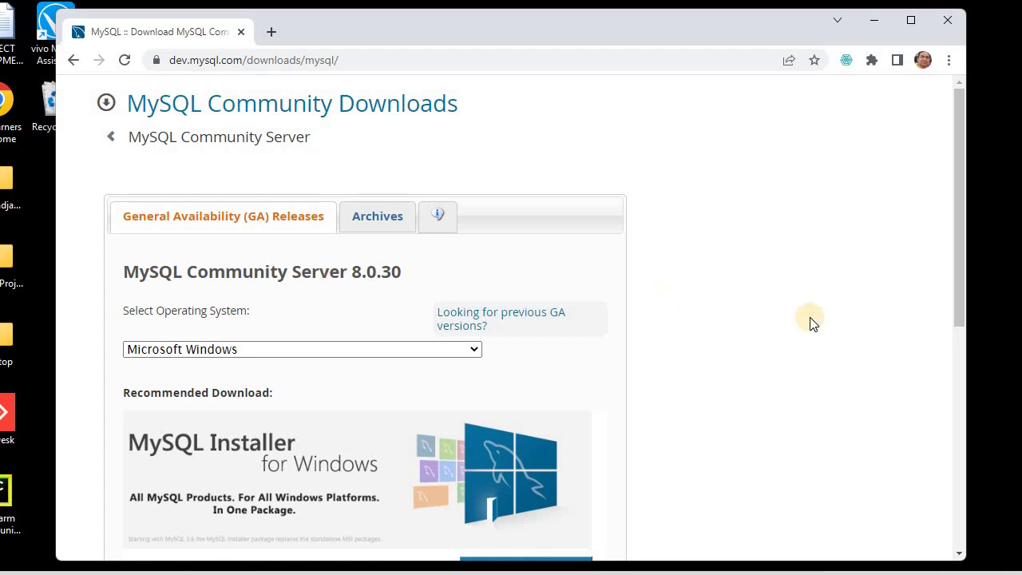
{"action": "left_click_drag", "start_coordinate": [956, 306], "coordinate": [959, 462]}
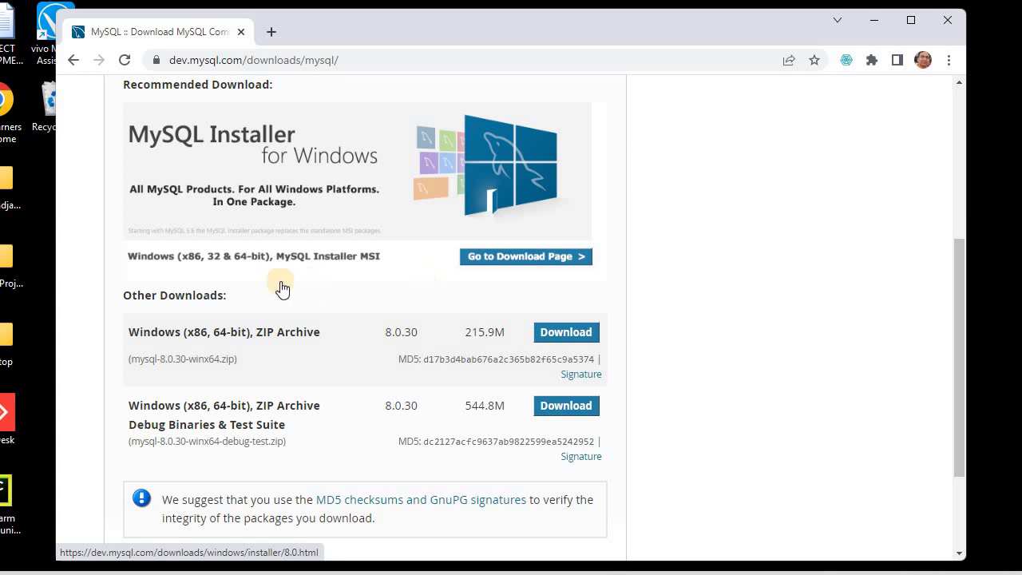
Step: Download the 448.3M MySQL Installer 8.0.30 MSI for Microsoft Windows
{"action": "left_click", "coordinate": [517, 259]}
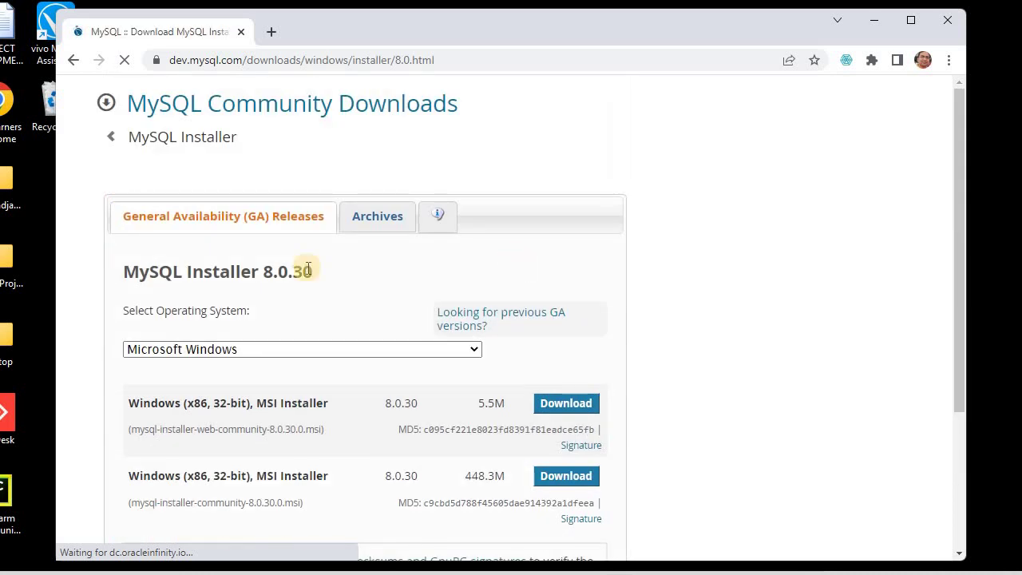
{"action": "left_click", "coordinate": [247, 350]}
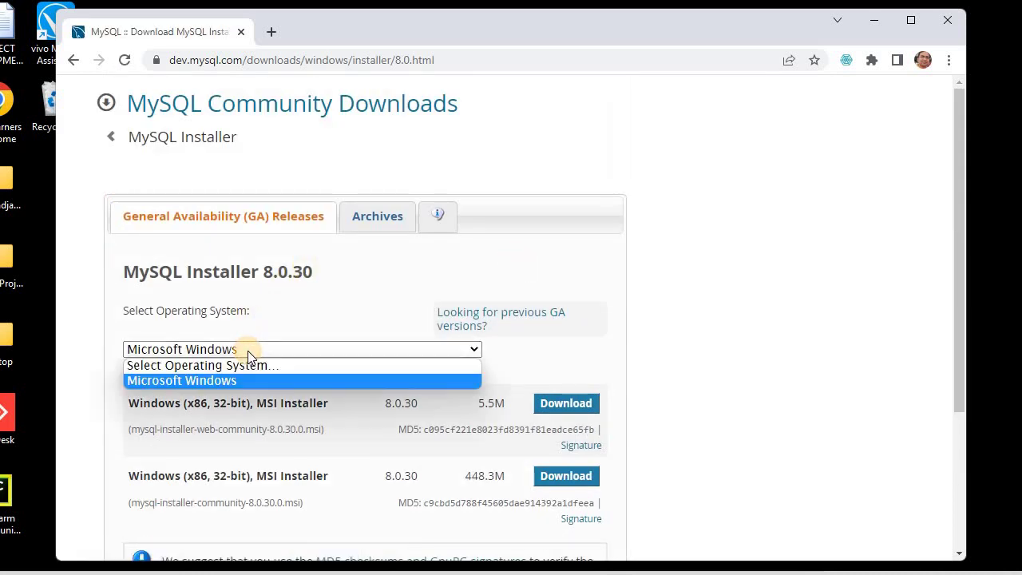
{"action": "left_click", "coordinate": [205, 382]}
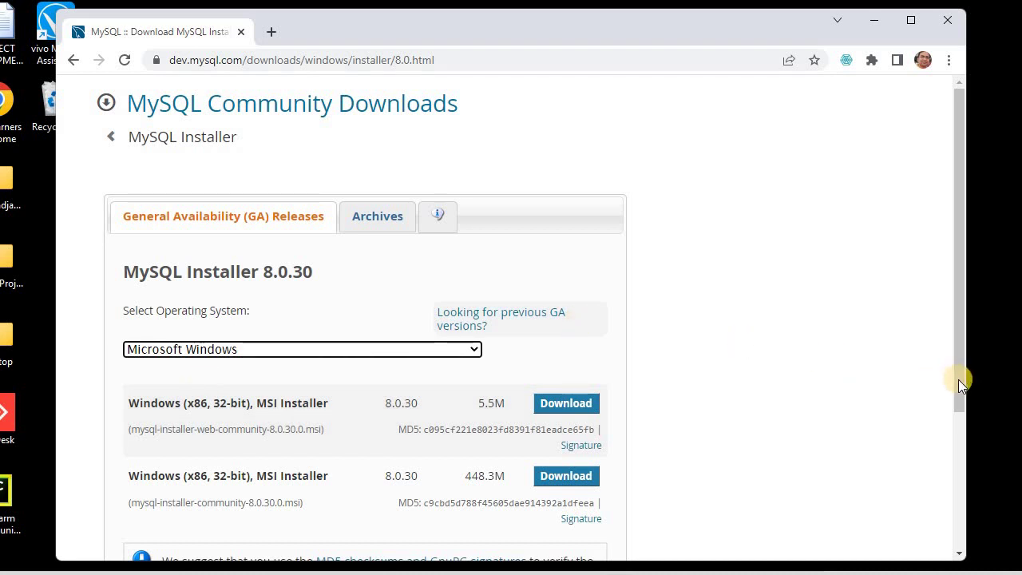
{"action": "left_click_drag", "start_coordinate": [964, 429], "coordinate": [959, 463]}
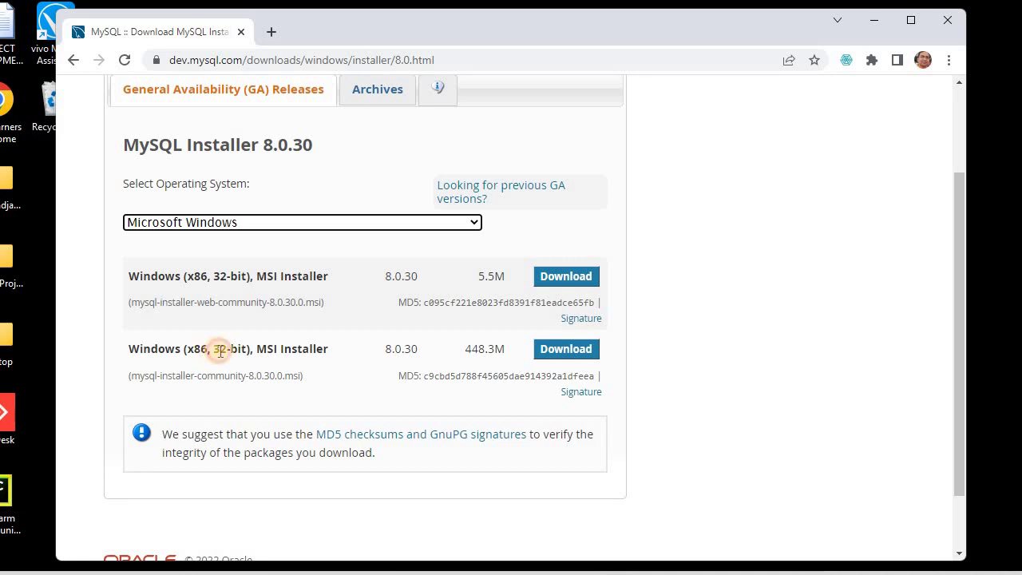
{"action": "left_click_drag", "start_coordinate": [214, 349], "coordinate": [244, 351]}
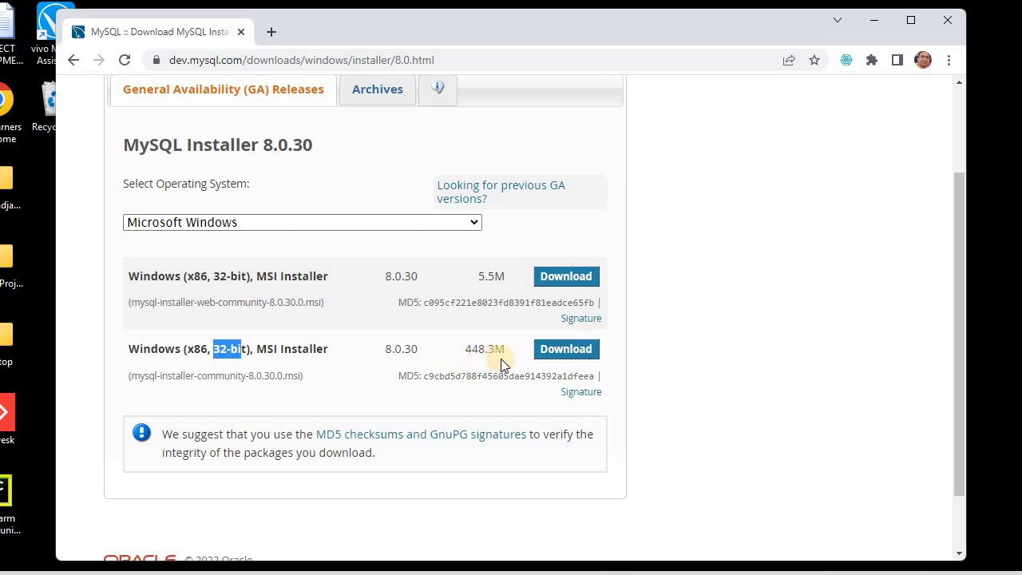
{"action": "left_click", "coordinate": [554, 360]}
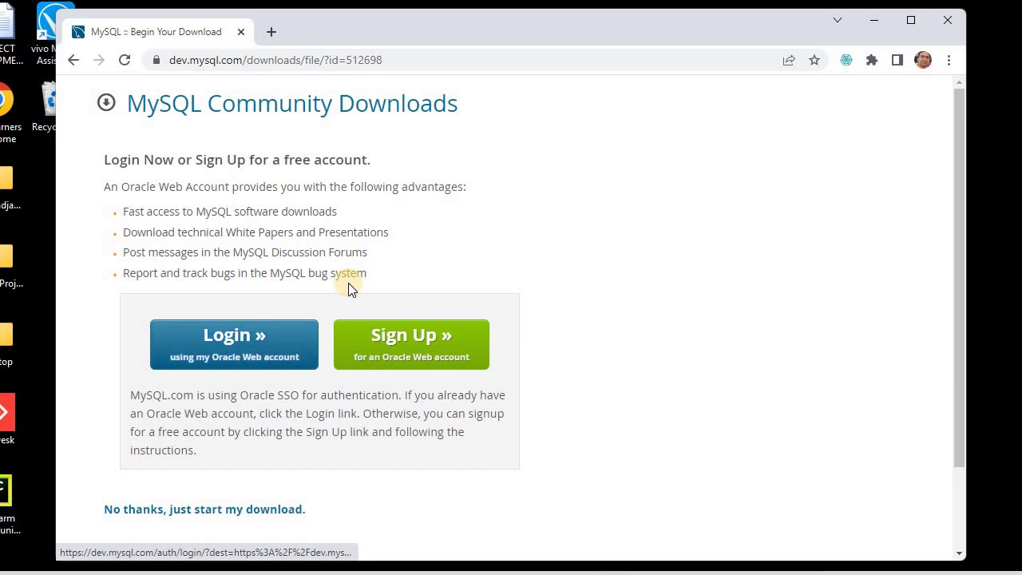
Step: Look over the Oracle account Sign Up page, then return to the login or sign-up choice
{"action": "left_click", "coordinate": [393, 339]}
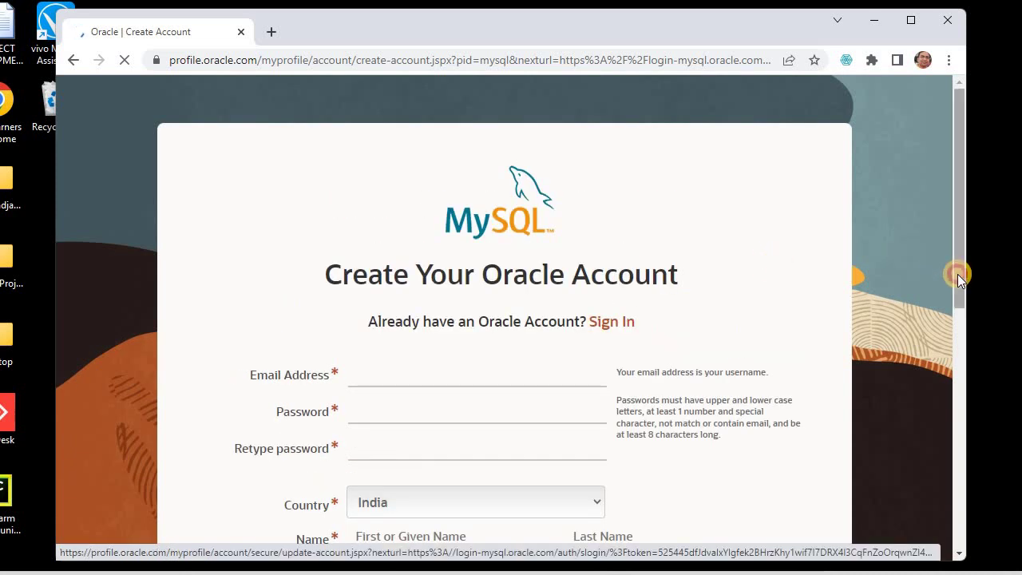
{"action": "left_click_drag", "start_coordinate": [957, 273], "coordinate": [140, 168]}
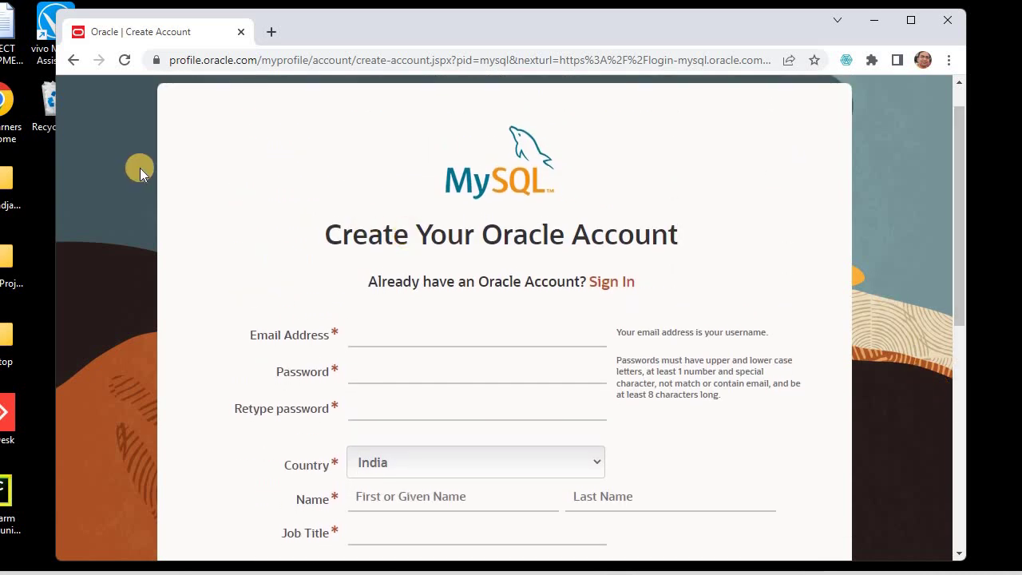
{"action": "left_click", "coordinate": [71, 63]}
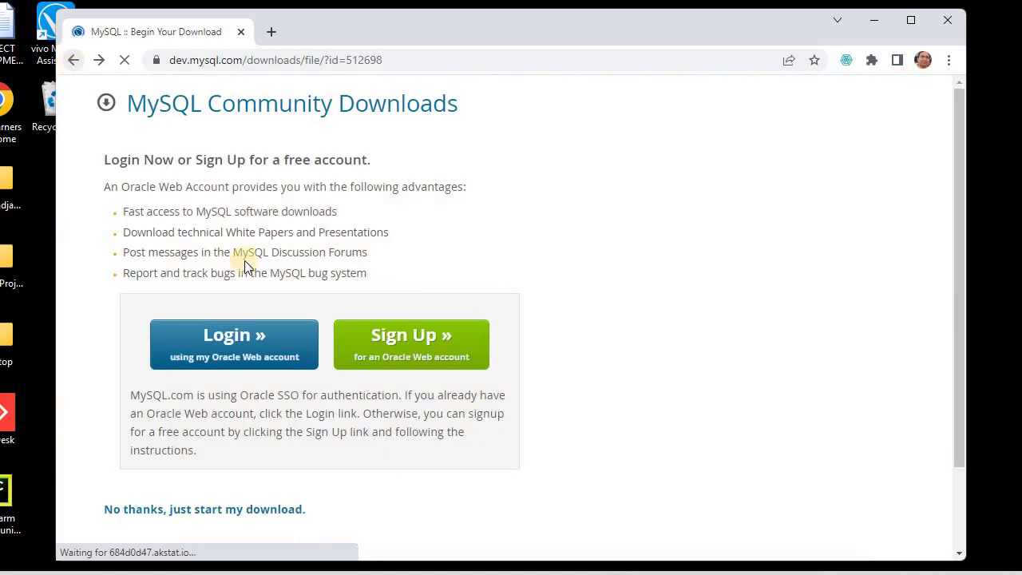
Step: Log in to the Oracle account with the saved username and the account password
{"action": "left_click", "coordinate": [223, 338]}
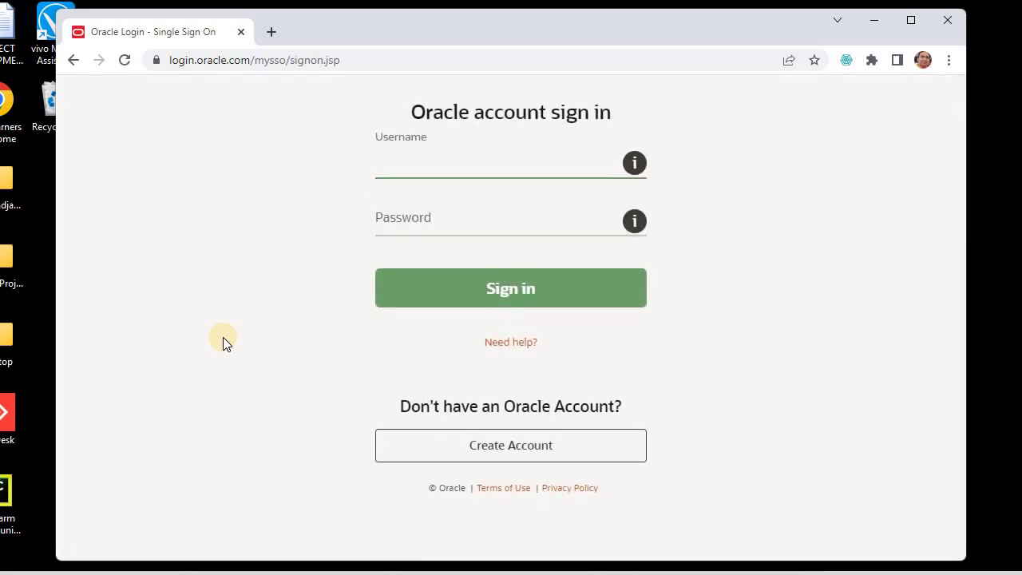
{"action": "type", "text": "nee"}
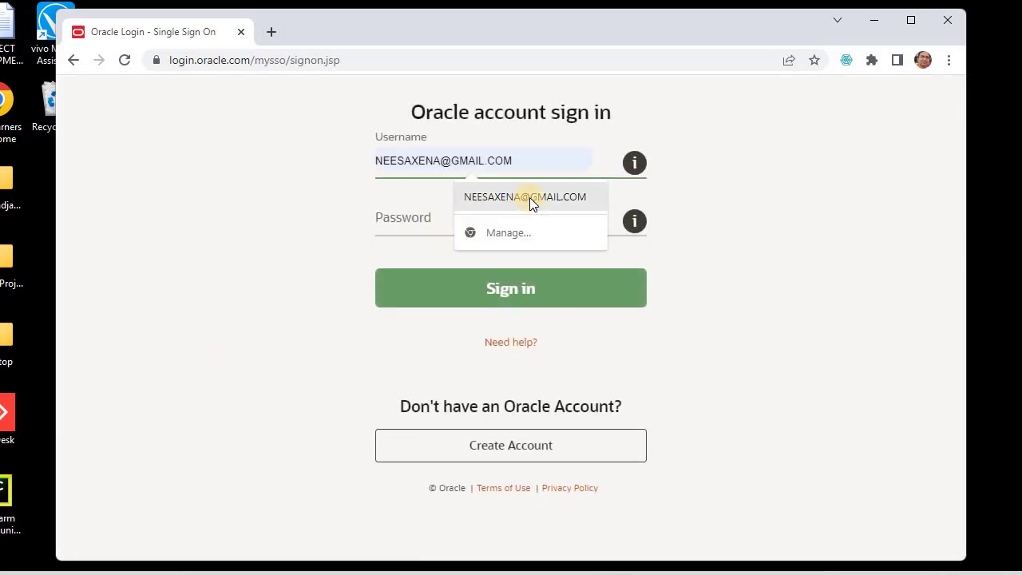
{"action": "left_click", "coordinate": [529, 198]}
{"action": "left_click", "coordinate": [425, 229]}
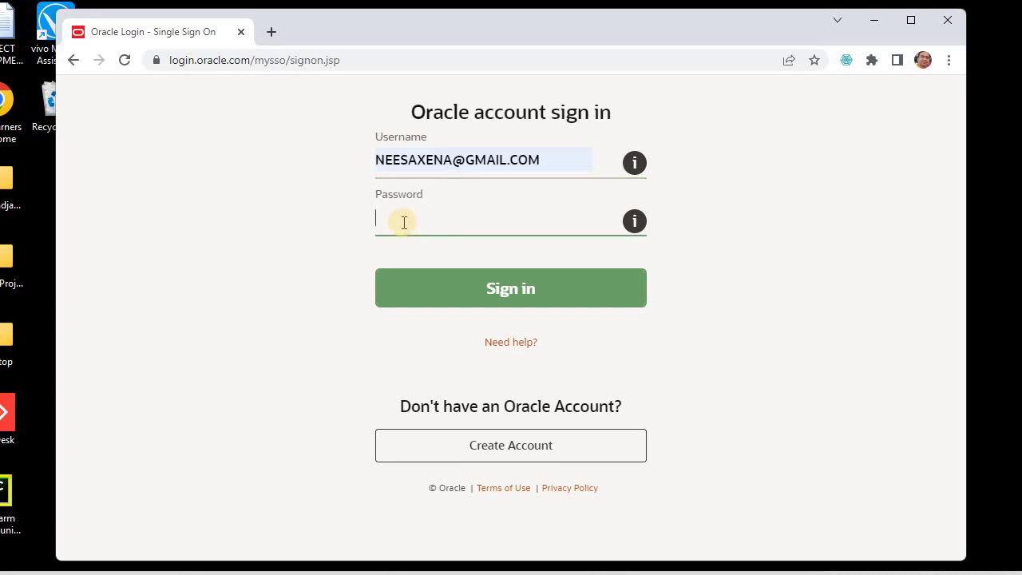
{"action": "type", "text": "•••"}
{"action": "key", "text": "Return"}
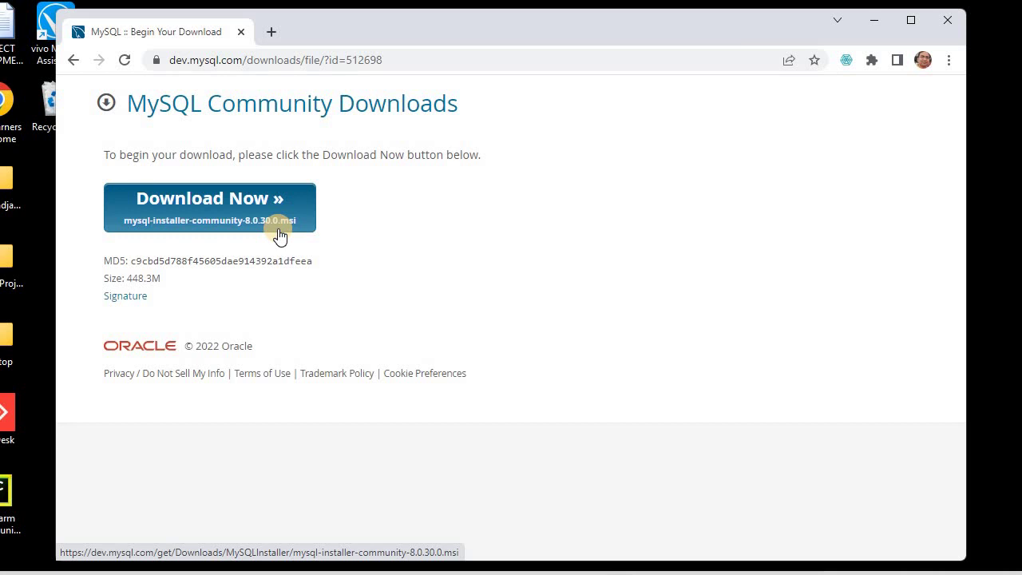
Step: Download mysql-installer-community-8.0.30.0.msi and run it from Chrome's download bar
{"action": "left_click", "coordinate": [245, 217]}
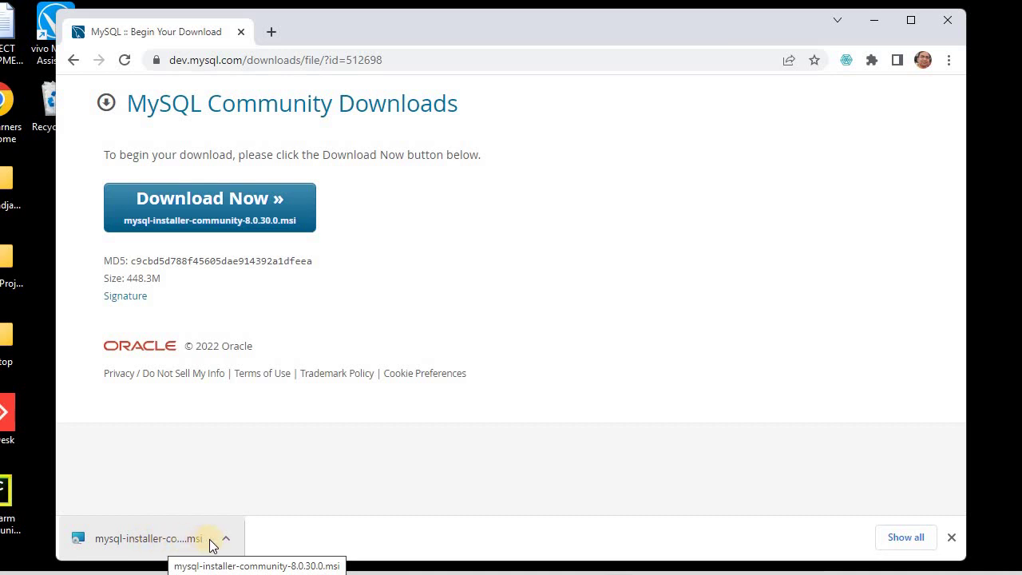
{"action": "left_click", "coordinate": [146, 539]}
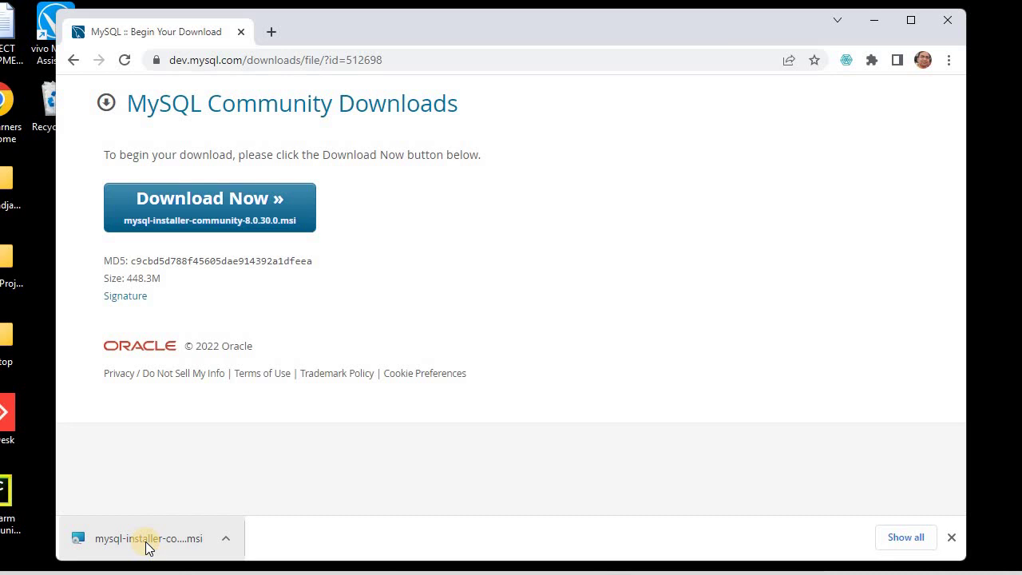
{"action": "left_click", "coordinate": [146, 547]}
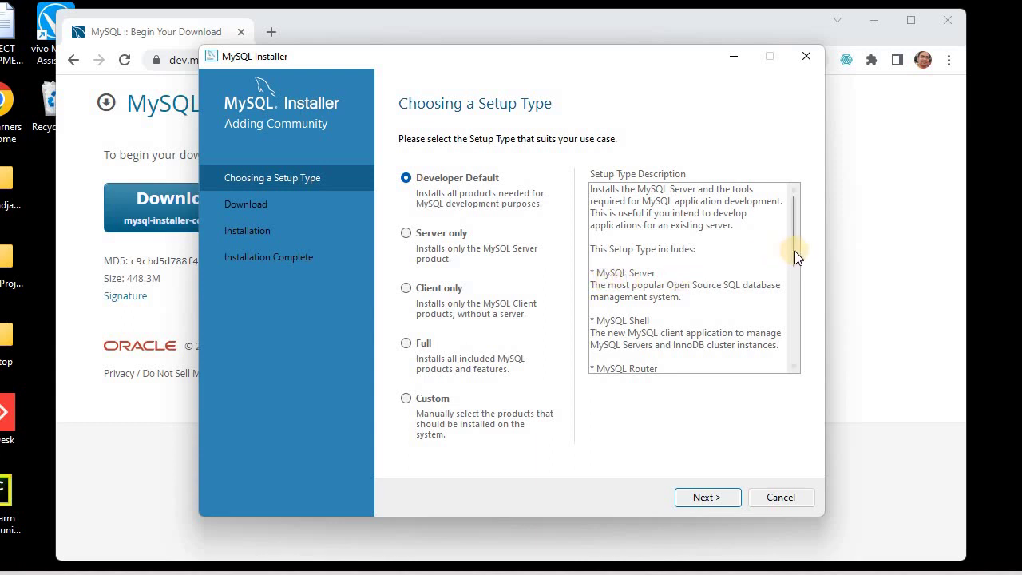
Step: Review the setup types and continue with Developer Default to the requirements check
{"action": "left_click_drag", "start_coordinate": [795, 251], "coordinate": [707, 258]}
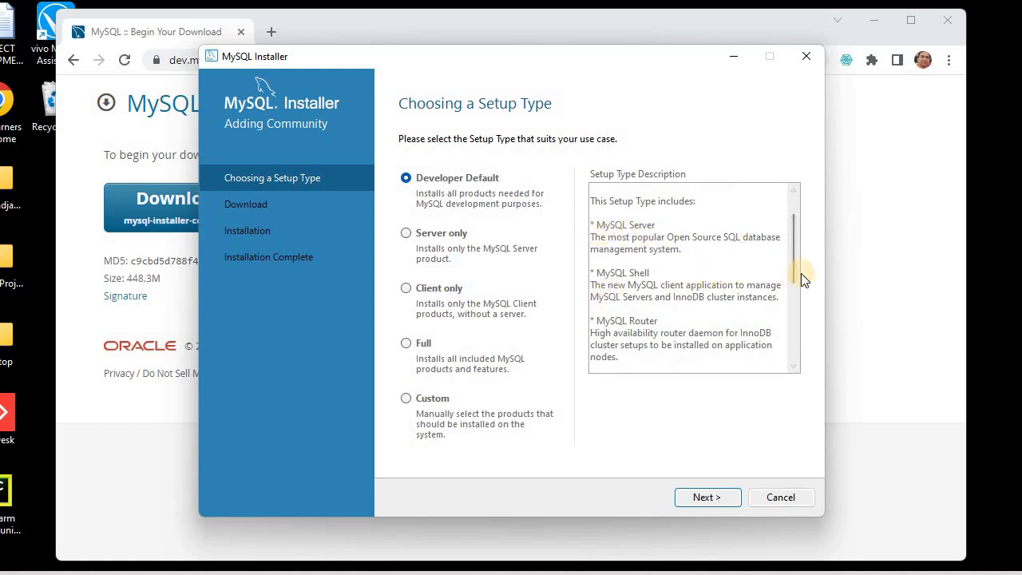
{"action": "left_click_drag", "start_coordinate": [795, 286], "coordinate": [797, 336]}
{"action": "scroll", "coordinate": [799, 339], "scroll_direction": "down", "scroll_amount": 2}
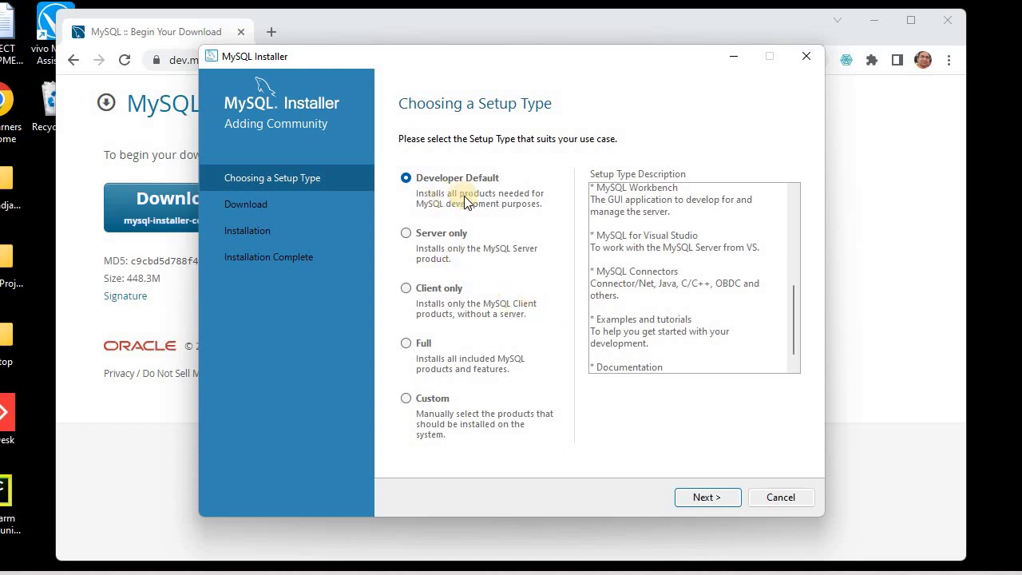
{"action": "left_click", "coordinate": [705, 498]}
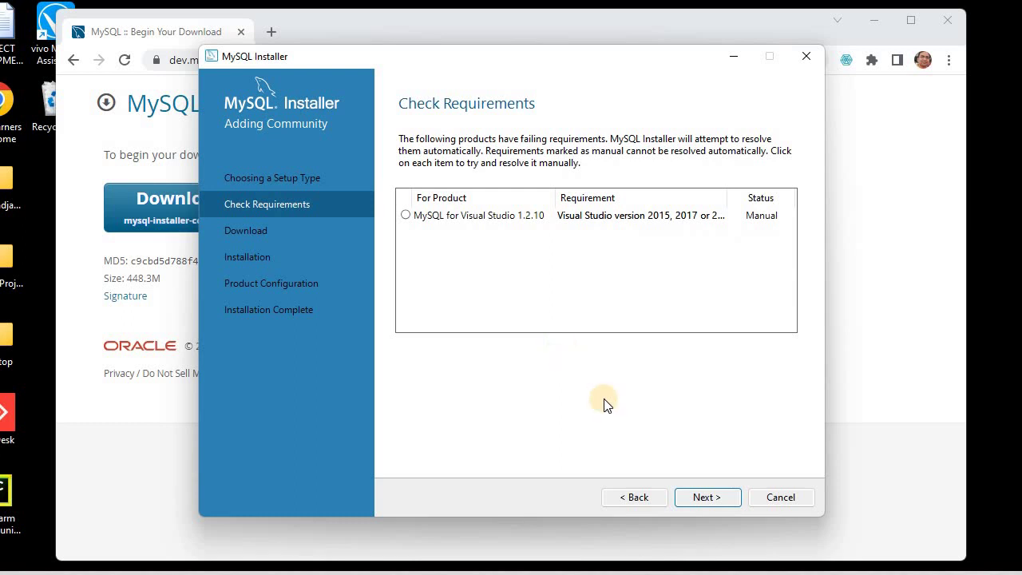
Step: Proceed despite the unmet Visual Studio requirement and download all eleven 8.0.30 products
{"action": "left_click", "coordinate": [705, 498]}
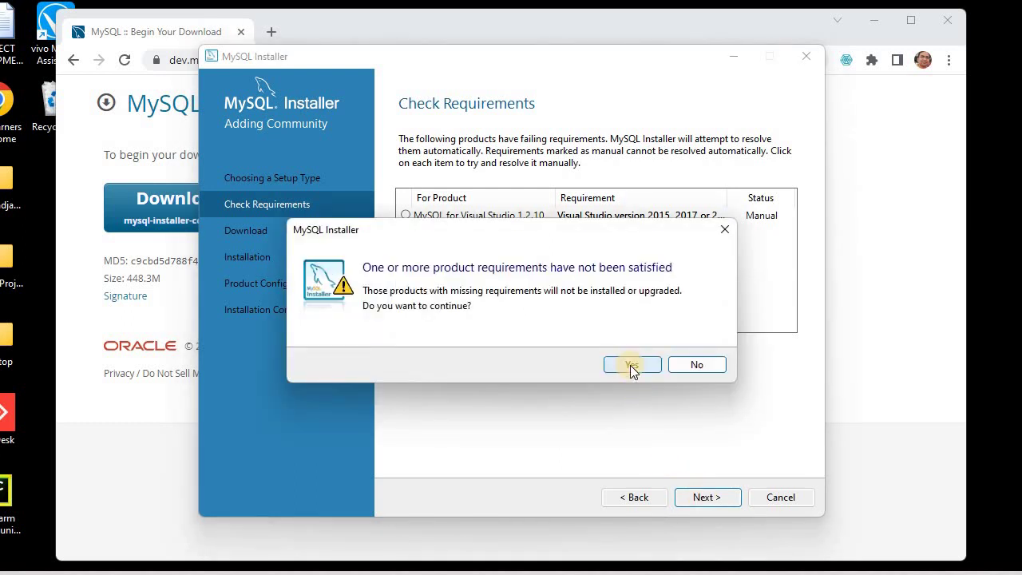
{"action": "left_click", "coordinate": [630, 365]}
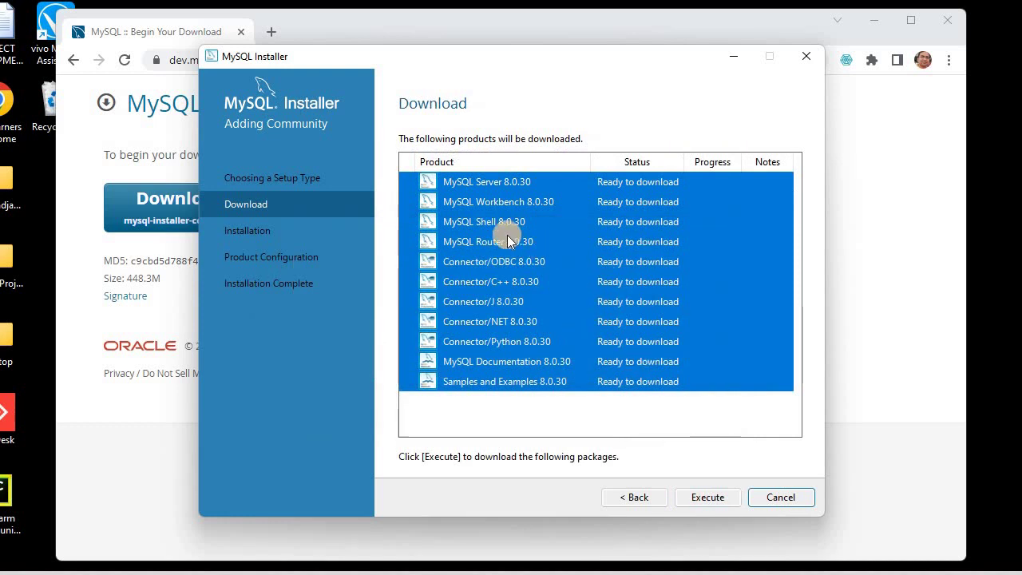
{"action": "left_click", "coordinate": [482, 225]}
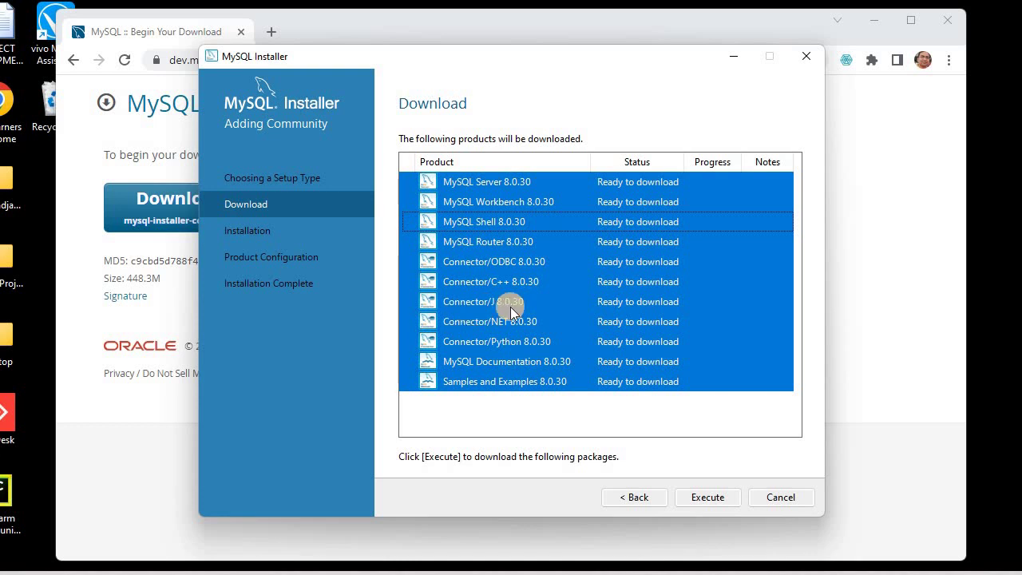
{"action": "left_click", "coordinate": [502, 364]}
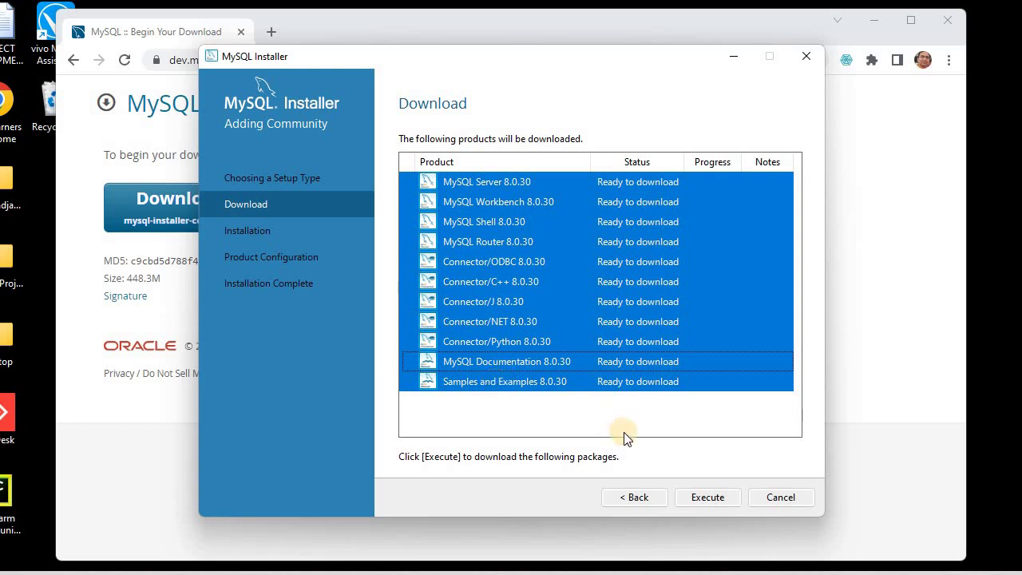
{"action": "left_click", "coordinate": [705, 496]}
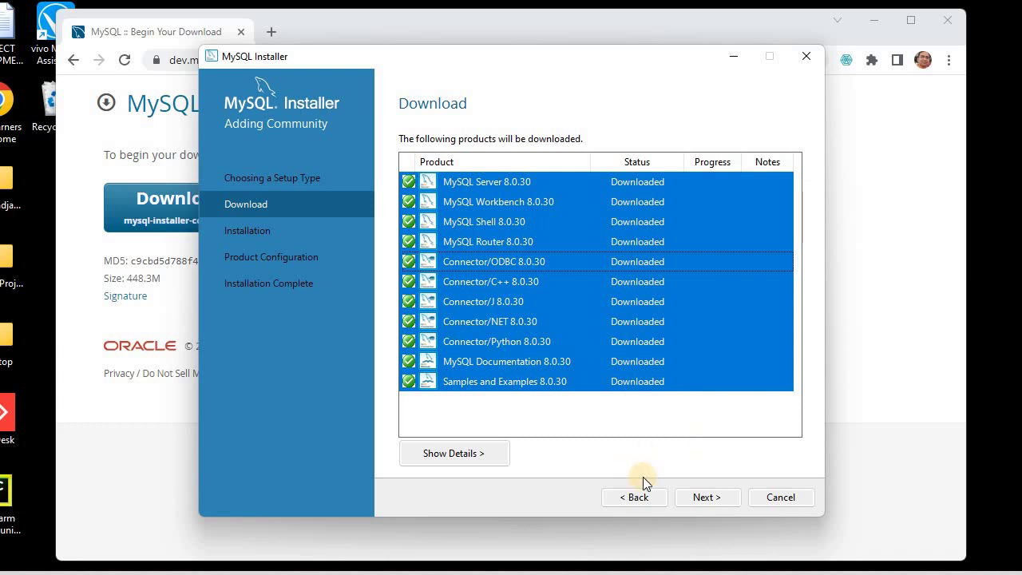
{"action": "left_click", "coordinate": [695, 498]}
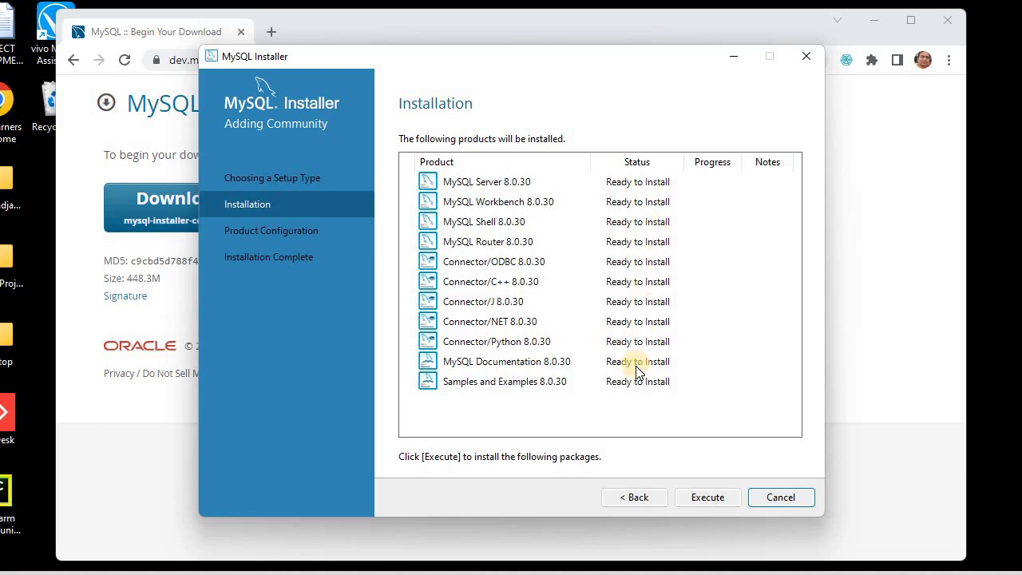
Step: Install all eleven downloaded 8.0.30 products until each shows Complete
{"action": "left_click", "coordinate": [709, 497]}
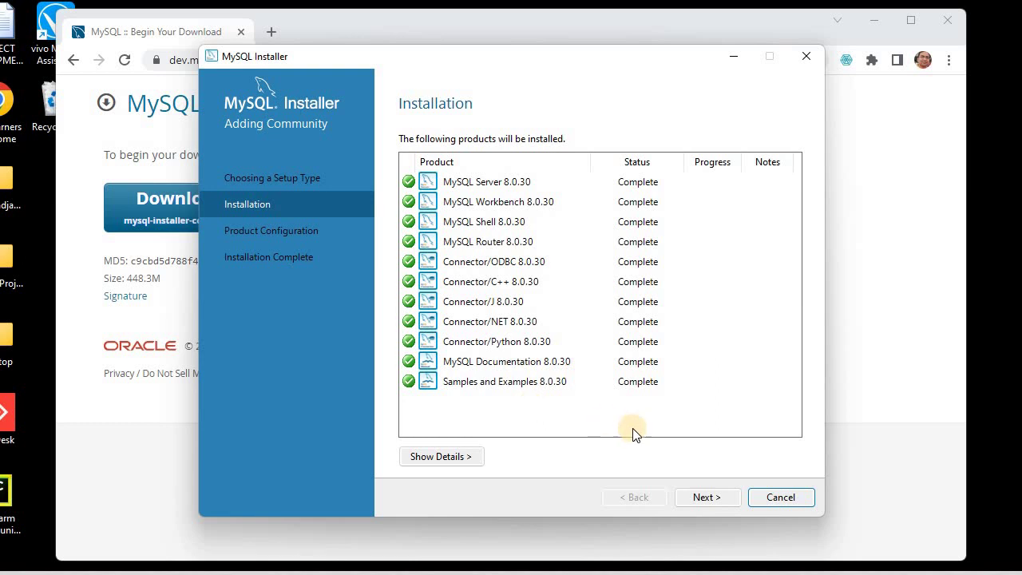
Step: Begin MySQL Server 8.0.30 configuration, keeping Development Computer as the config type
{"action": "left_click", "coordinate": [706, 497]}
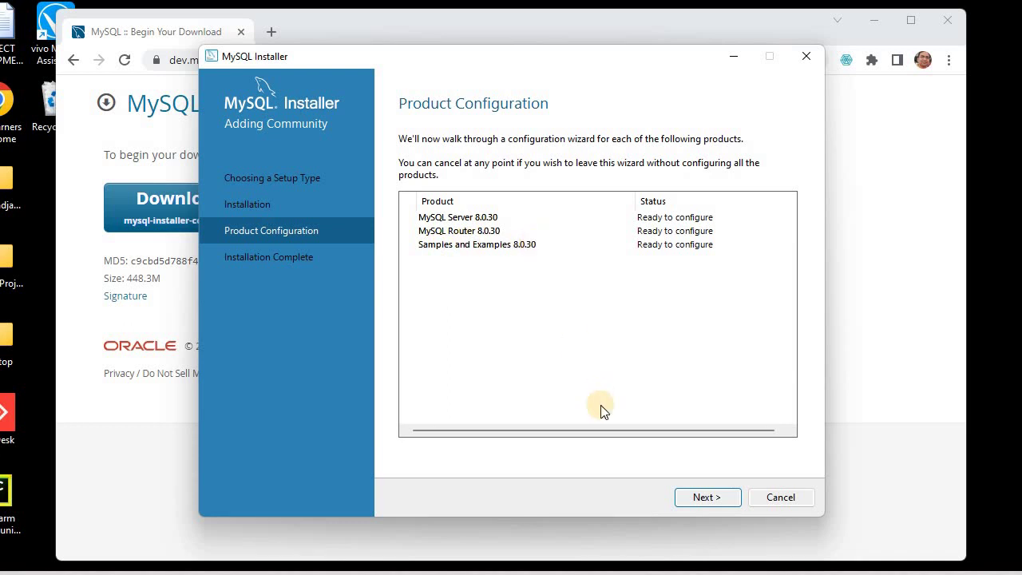
{"action": "left_click", "coordinate": [704, 498]}
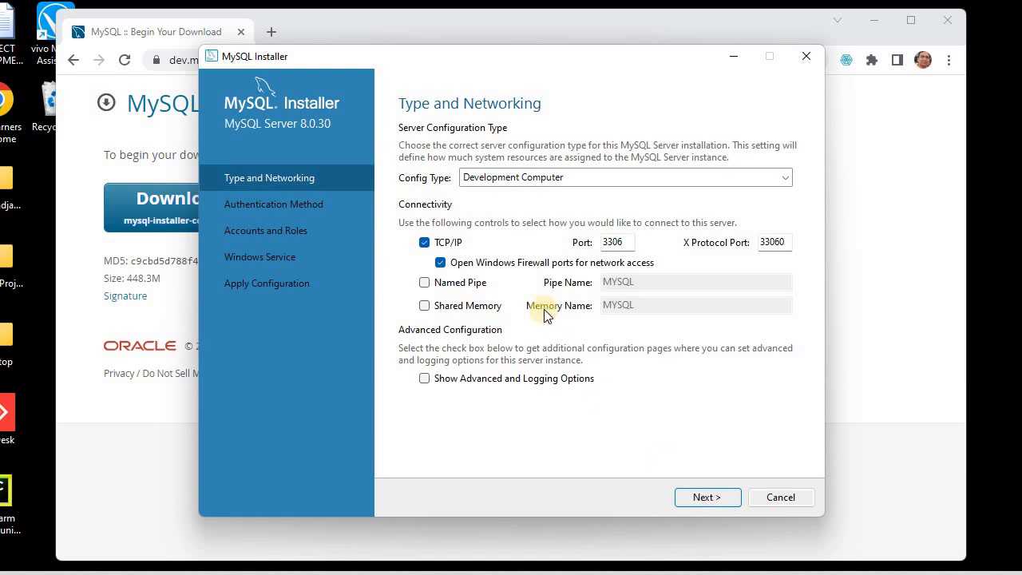
{"action": "left_click", "coordinate": [591, 179]}
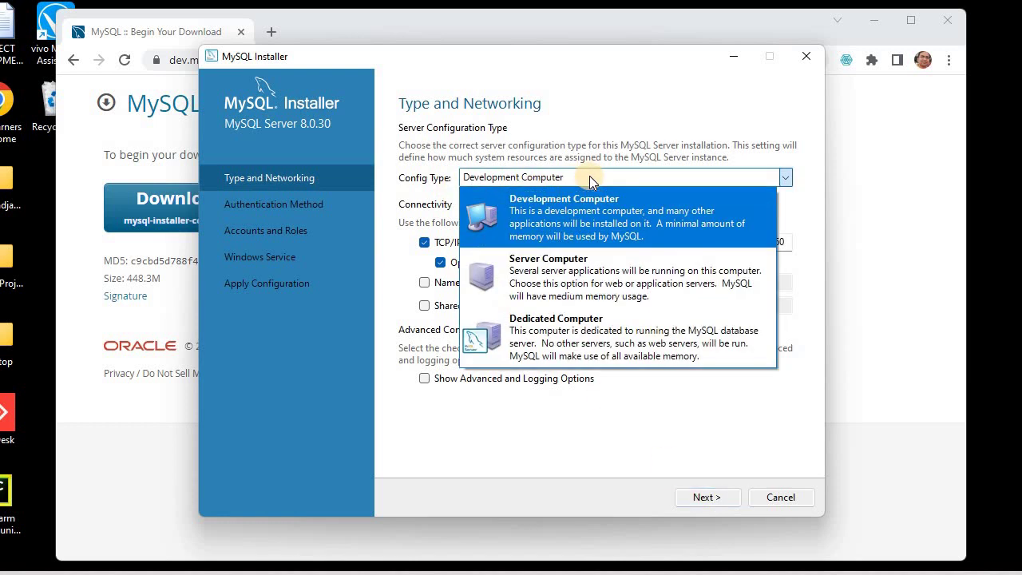
{"action": "left_click", "coordinate": [591, 178]}
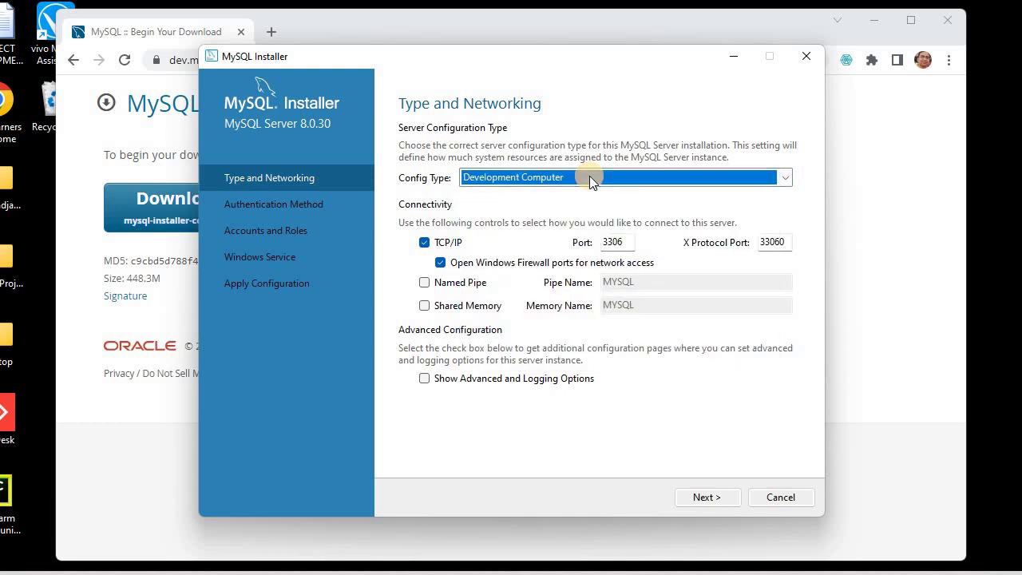
{"action": "left_click", "coordinate": [589, 179]}
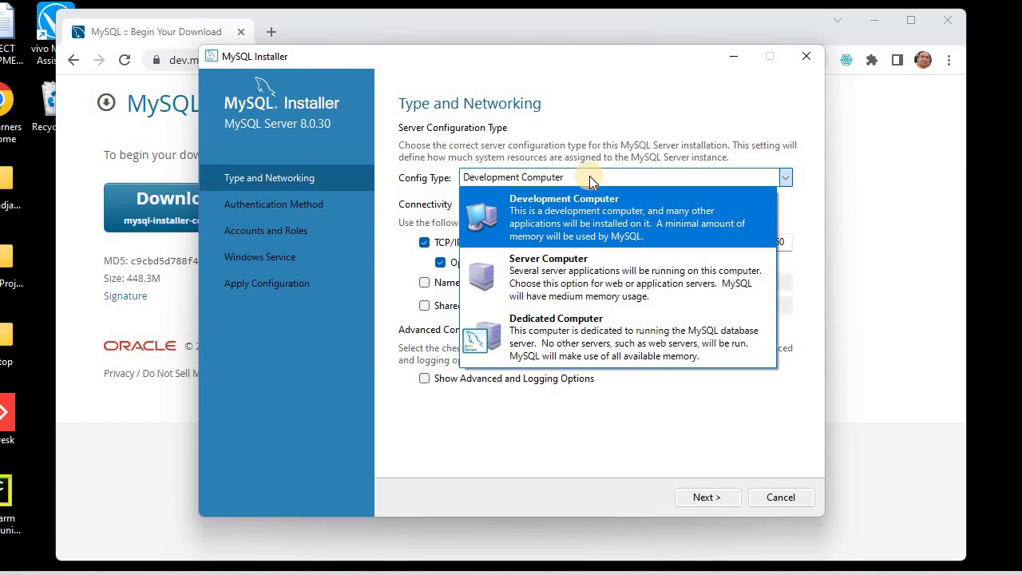
{"action": "left_click", "coordinate": [591, 179]}
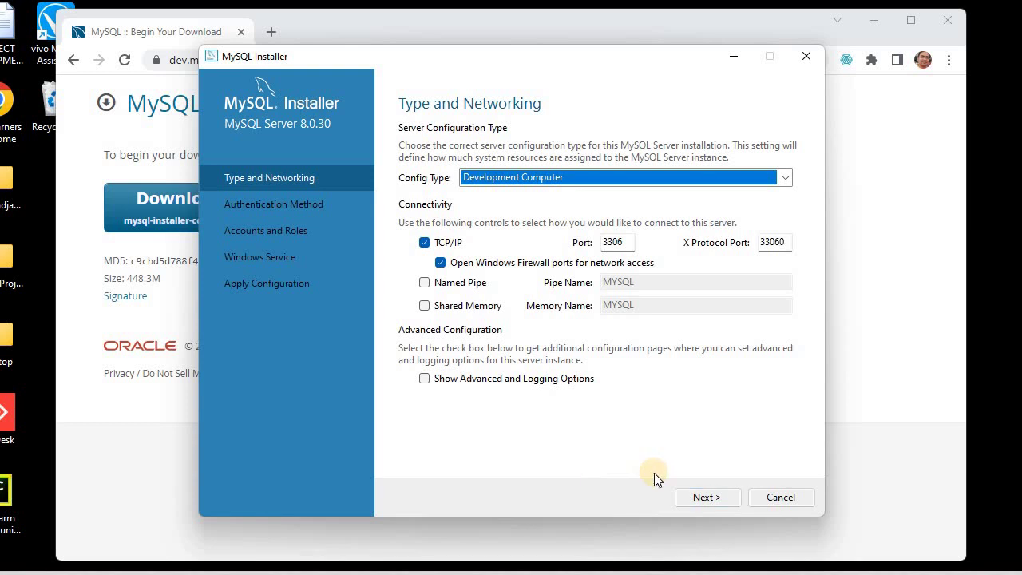
Step: Accept the networking settings on port 3306 and keep Use Strong Password Encryption
{"action": "left_click", "coordinate": [699, 498]}
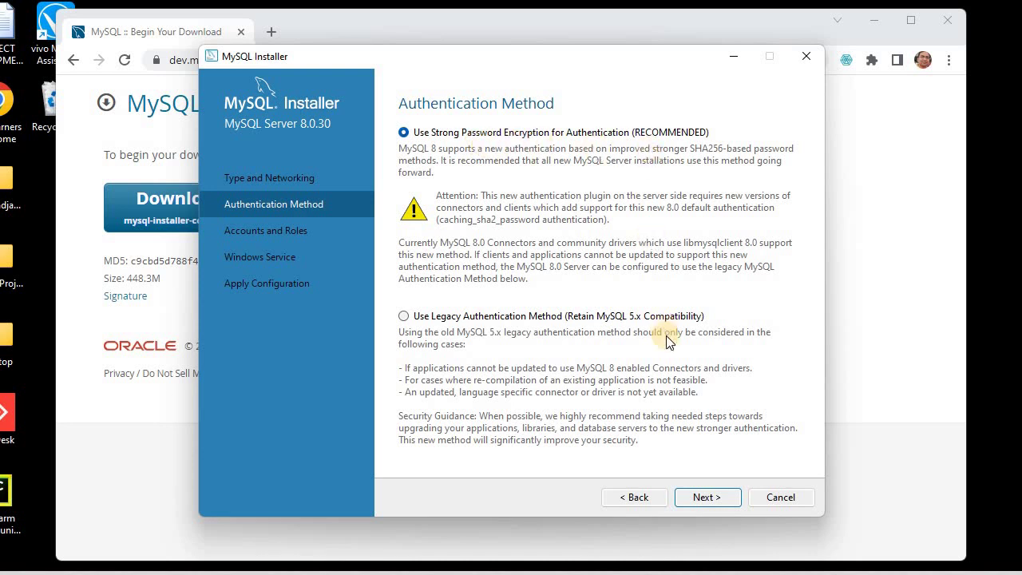
{"action": "left_click", "coordinate": [704, 492]}
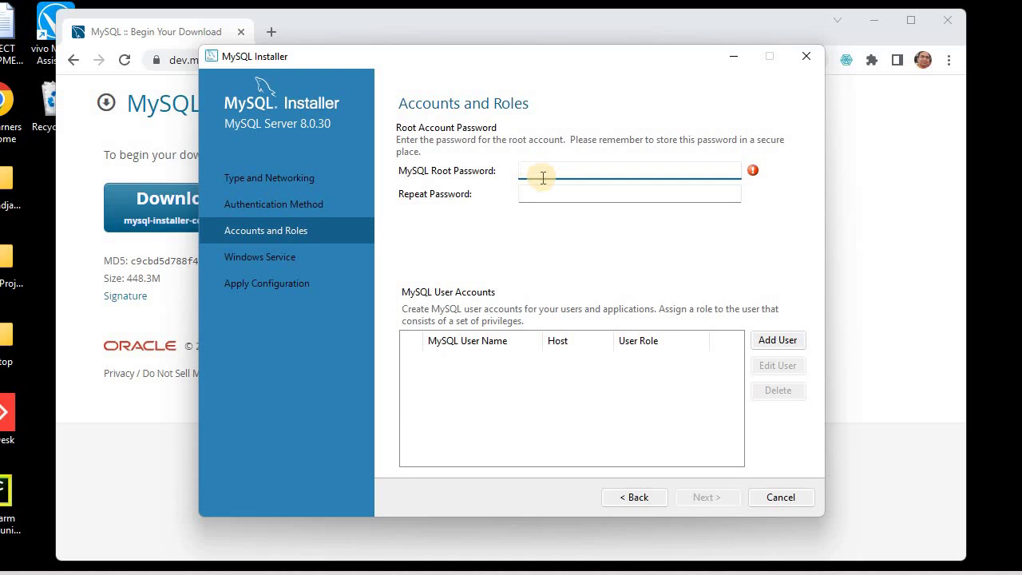
Step: Enter the root account password in MySQL Root Password and repeat it
{"action": "type", "text": "root"}
{"action": "left_click", "coordinate": [539, 198]}
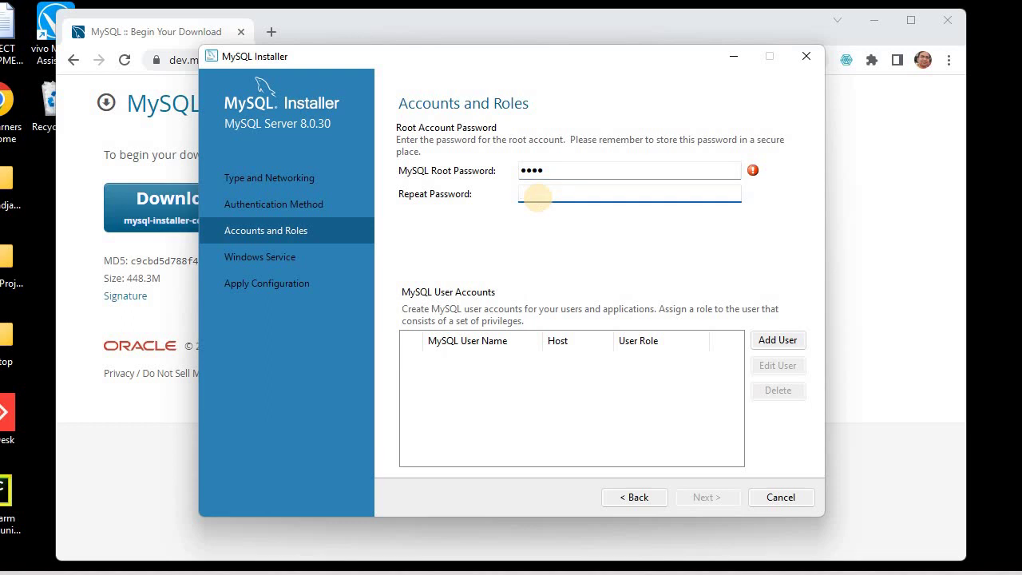
{"action": "type", "text": "root"}
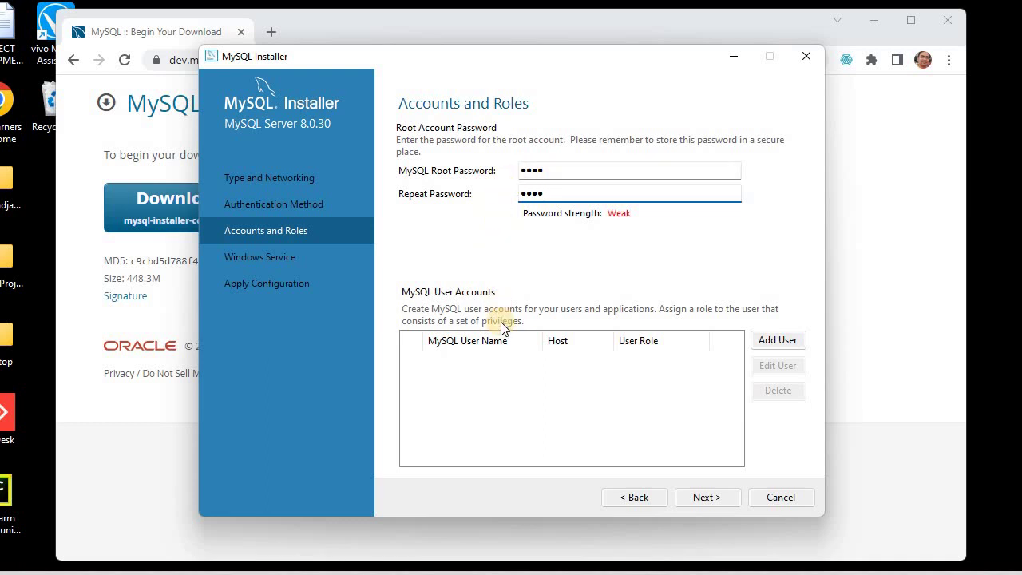
Step: Add user 'admin' with the DB Admin role and its password, then proceed to Windows Service
{"action": "left_click", "coordinate": [768, 339]}
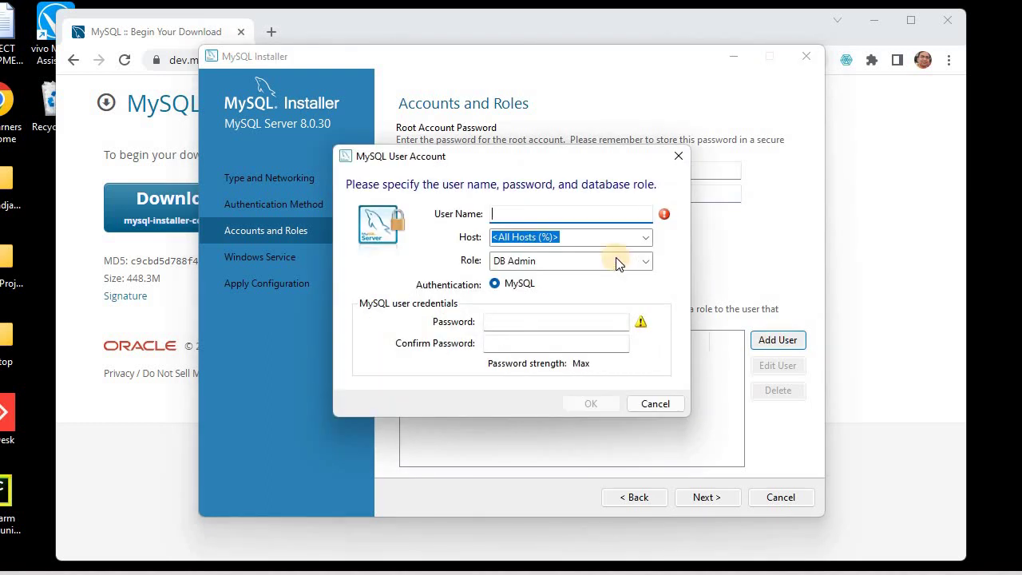
{"action": "type", "text": "admin"}
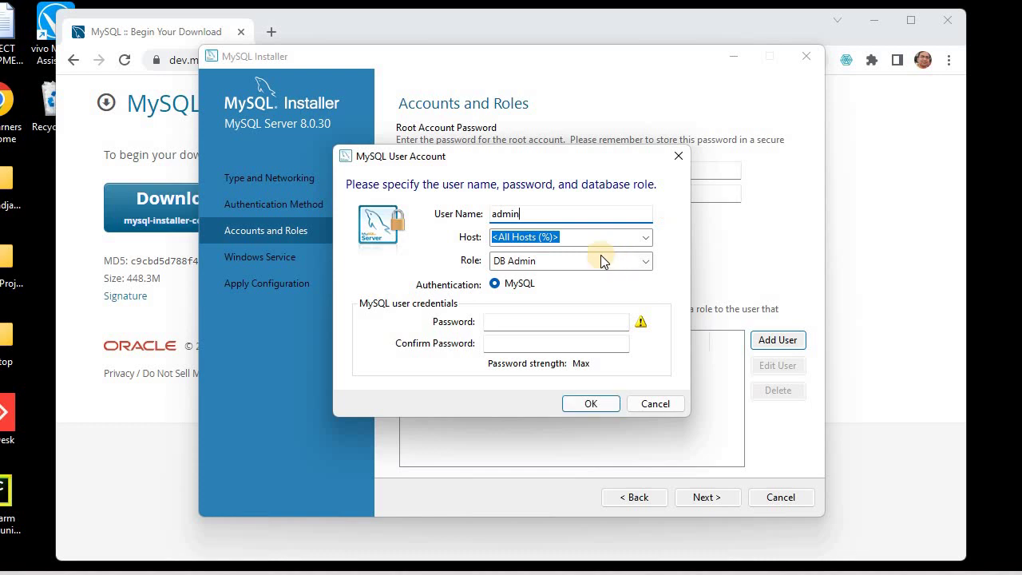
{"action": "left_click", "coordinate": [502, 323]}
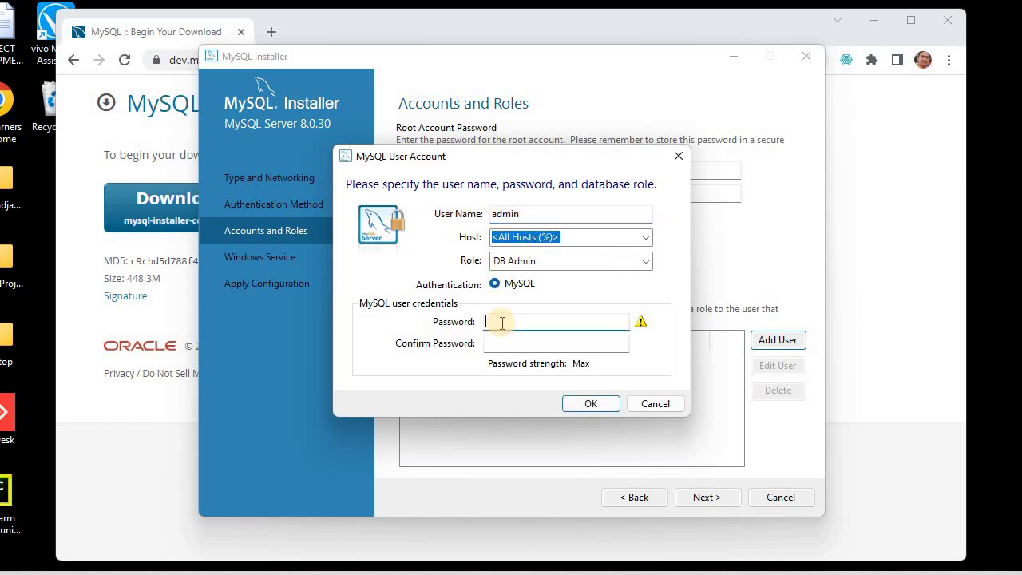
{"action": "type", "text": "*********"}
{"action": "left_click", "coordinate": [503, 346]}
{"action": "type", "text": "*****"}
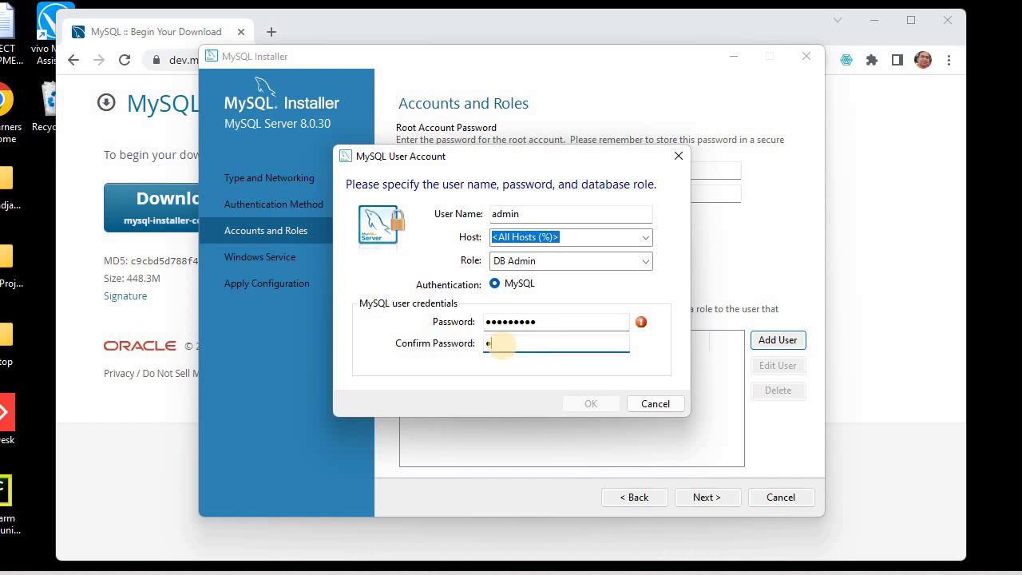
{"action": "type", "text": "****"}
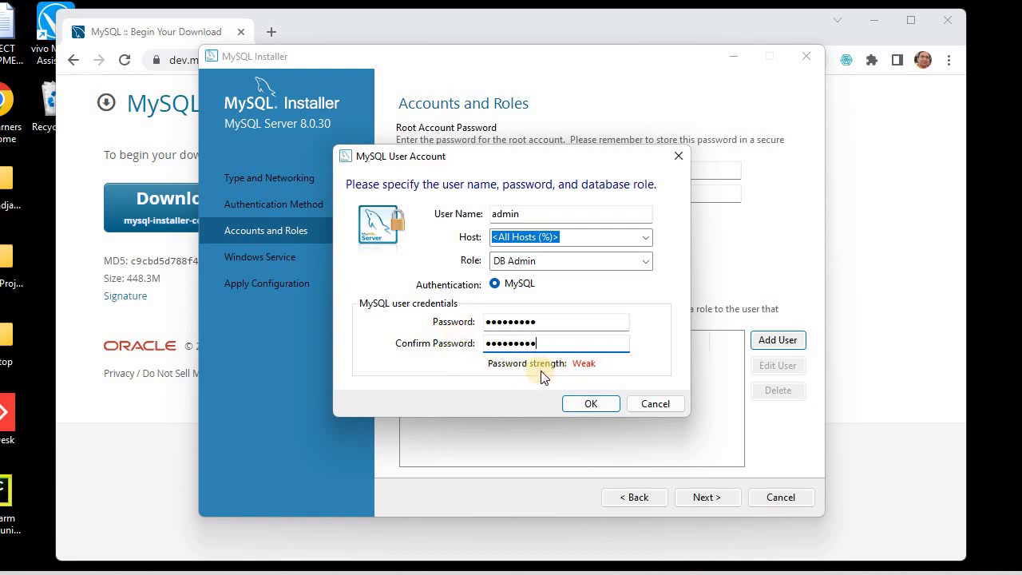
{"action": "left_click", "coordinate": [586, 406]}
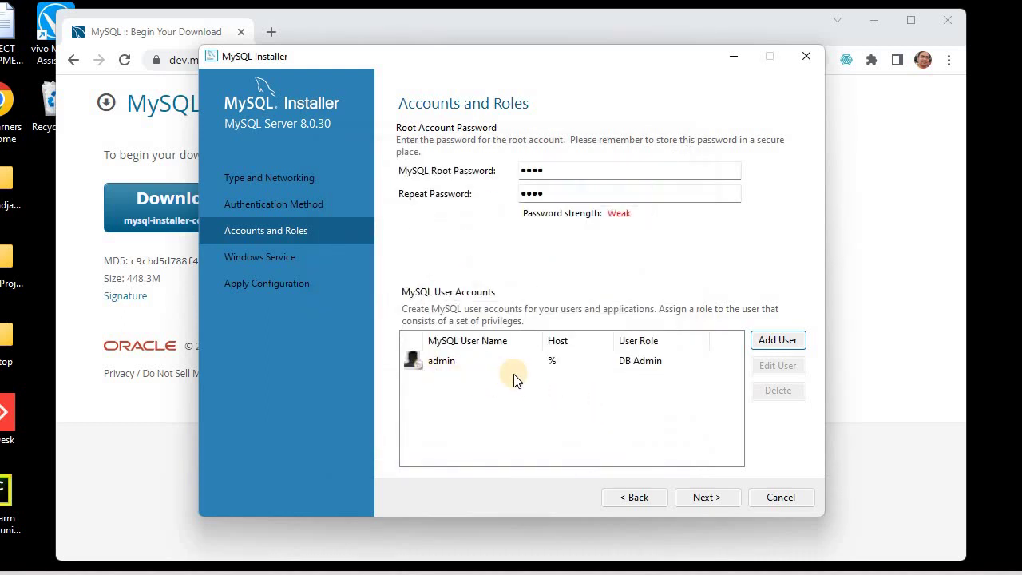
{"action": "left_click", "coordinate": [707, 498]}
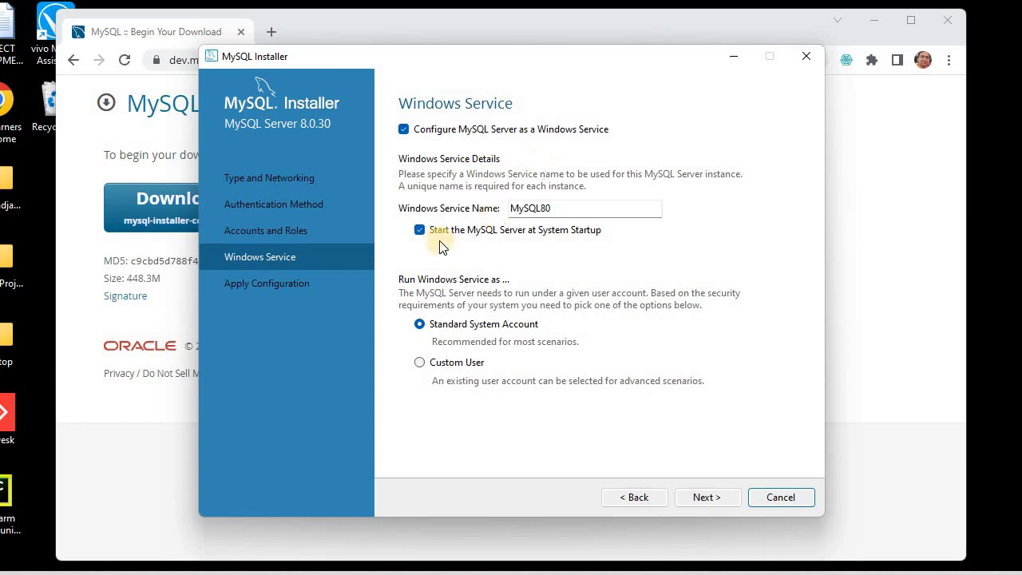
Step: Keep service MySQL80 starting at system startup under Standard System Account, and continue
{"action": "left_click", "coordinate": [420, 231]}
{"action": "left_click", "coordinate": [705, 498]}
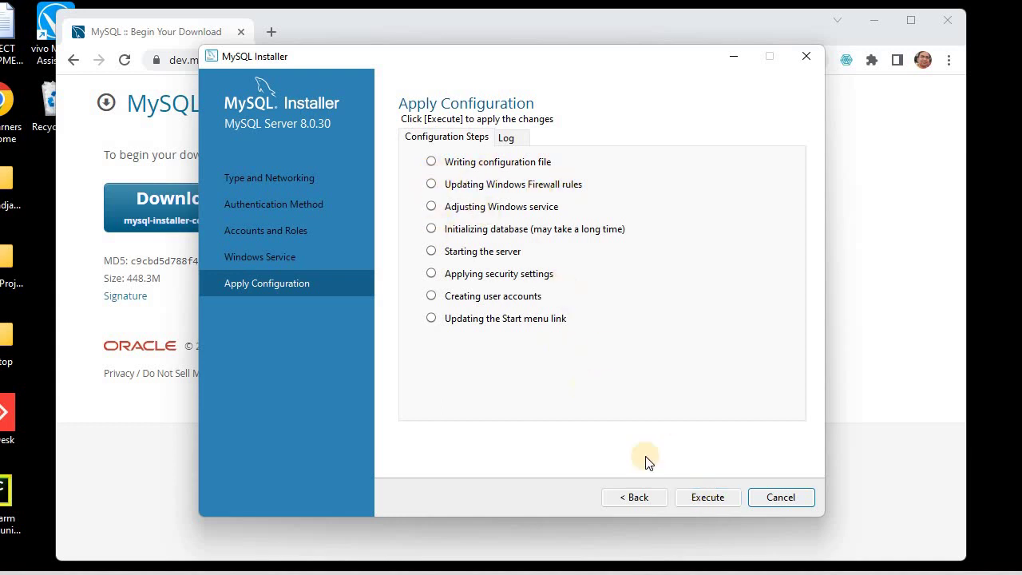
Step: Execute all eight server configuration steps and finish once they succeed
{"action": "left_click", "coordinate": [711, 501]}
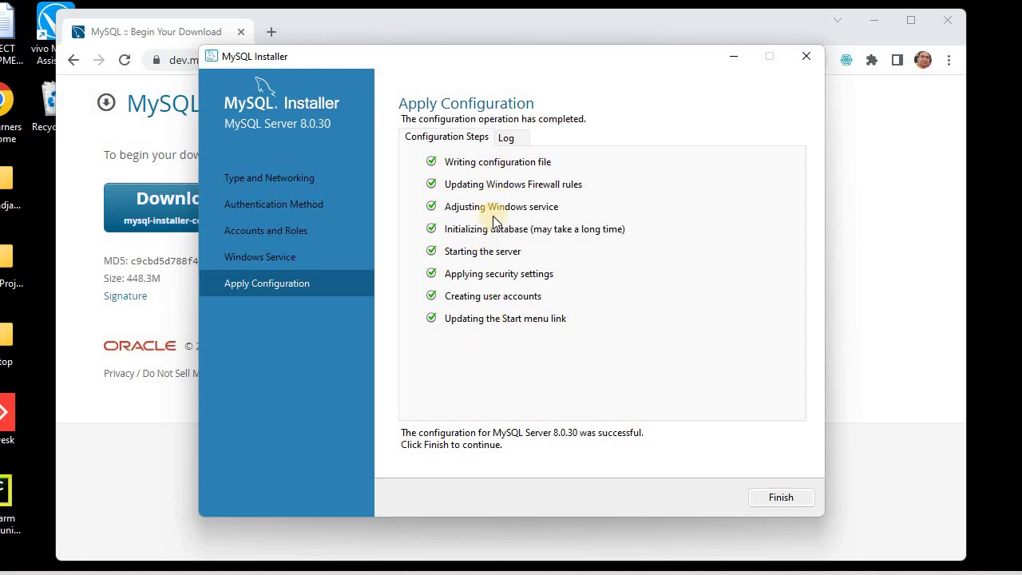
{"action": "left_click", "coordinate": [771, 496]}
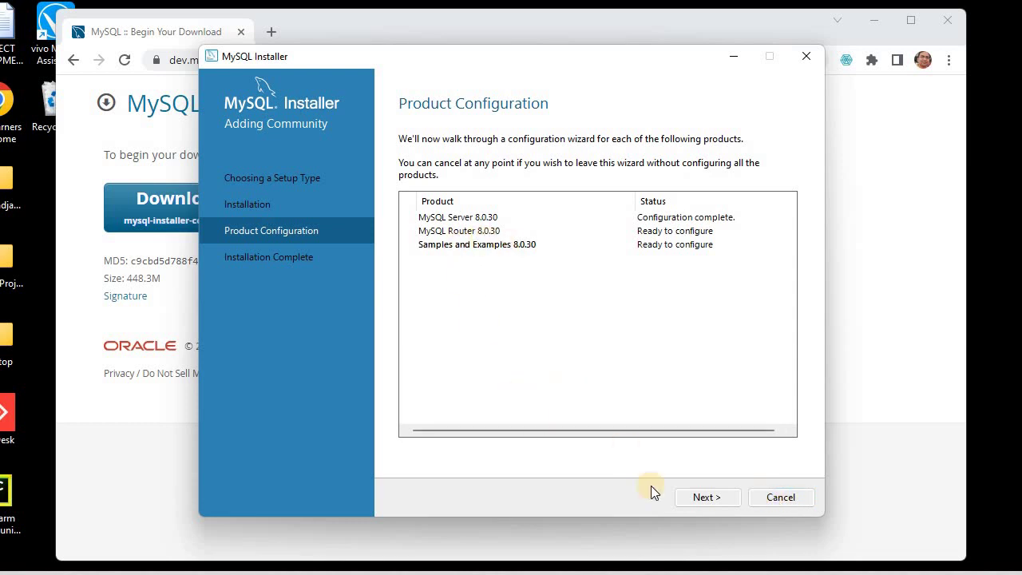
Step: Skip MySQL Router 8.0.30 bootstrapping and move on to Samples and Examples configuration
{"action": "left_click", "coordinate": [699, 497]}
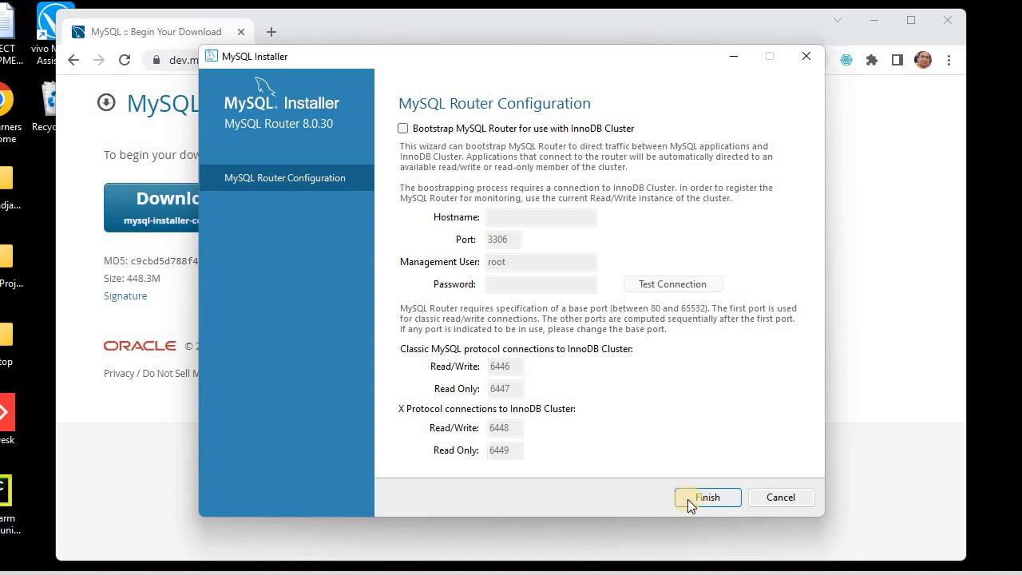
{"action": "left_click", "coordinate": [692, 502]}
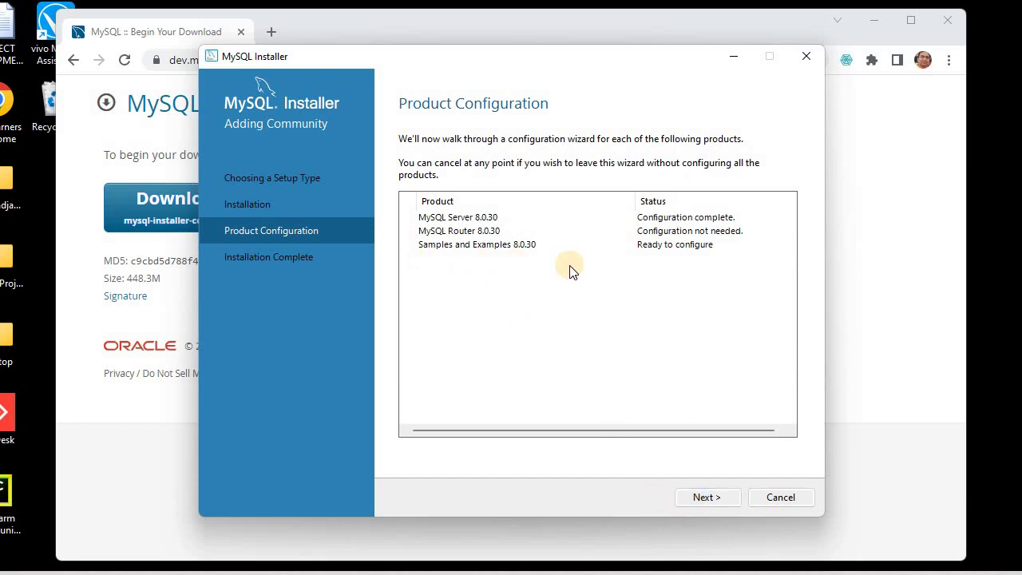
{"action": "left_click", "coordinate": [706, 503]}
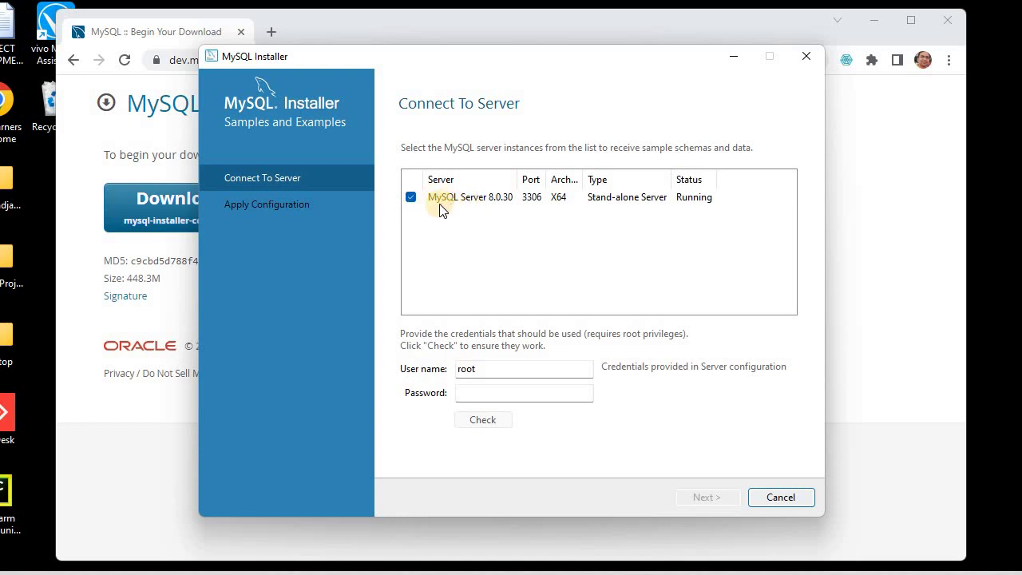
Step: Enter the root password and verify the connection to MySQL Server 8.0.30
{"action": "left_click", "coordinate": [487, 397]}
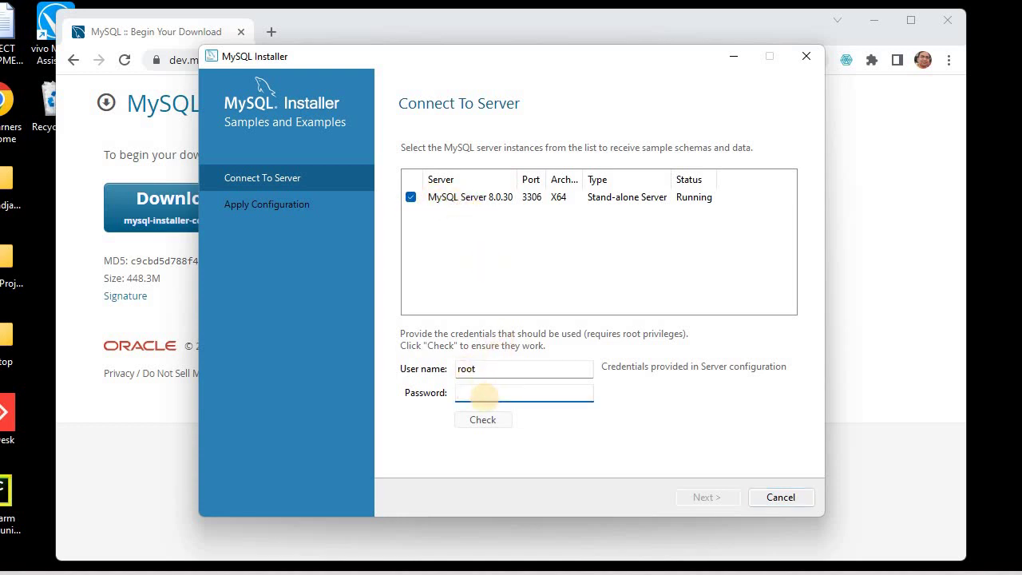
{"action": "type", "text": "root"}
{"action": "left_click", "coordinate": [476, 430]}
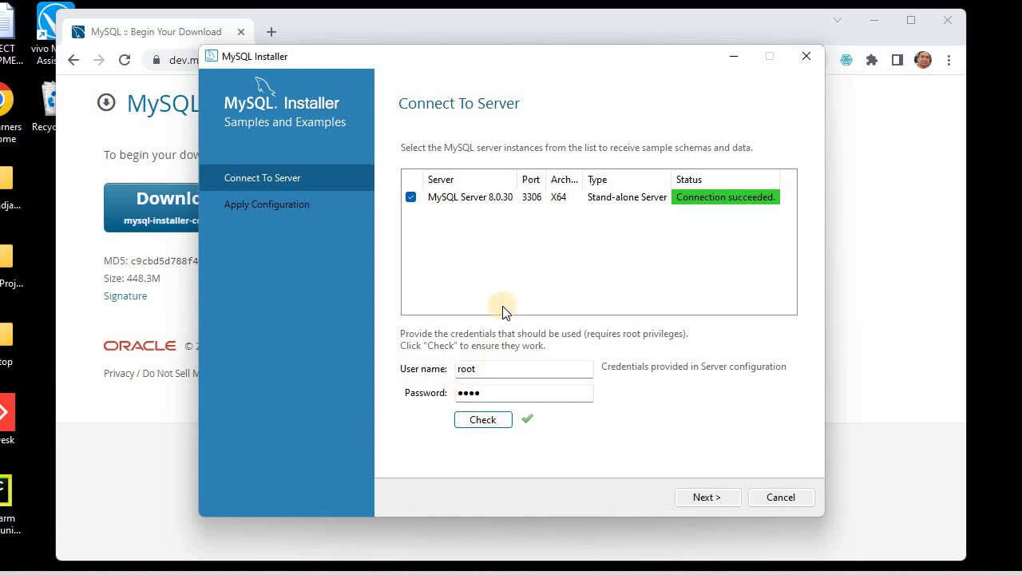
Step: Apply the Samples and Examples 8.0.30 configuration and finish
{"action": "left_click", "coordinate": [693, 497]}
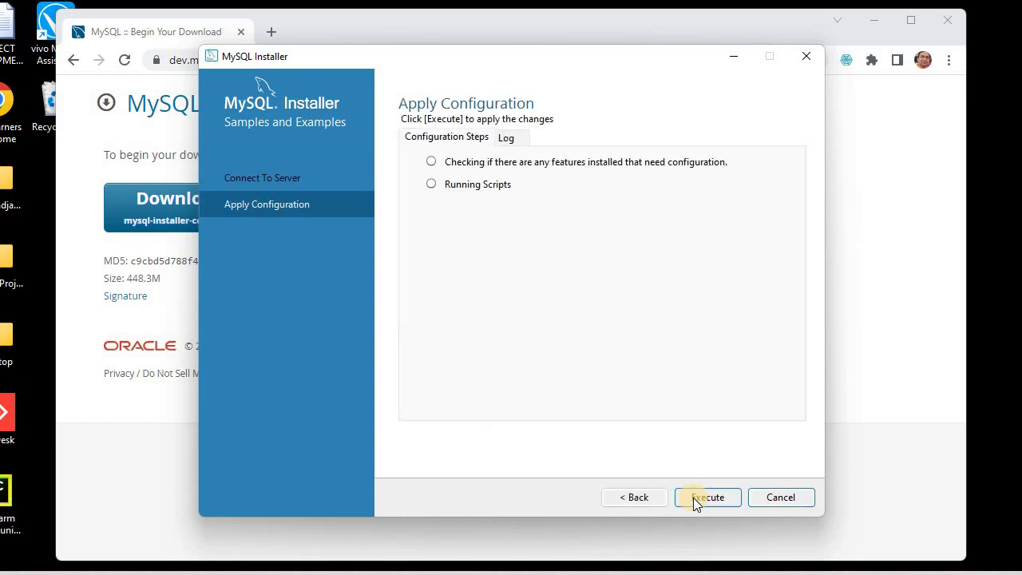
{"action": "left_click", "coordinate": [692, 497]}
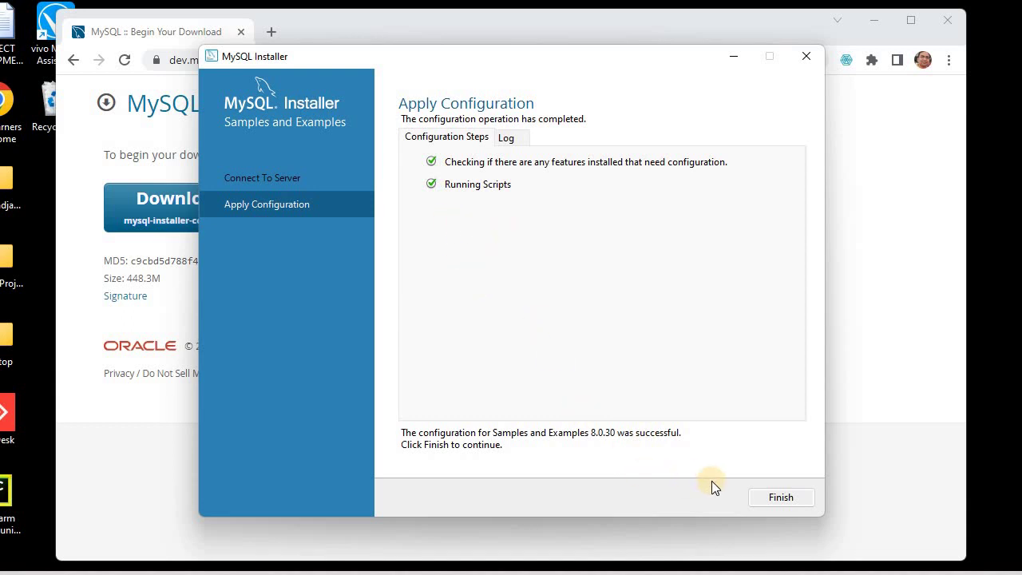
{"action": "left_click", "coordinate": [774, 496]}
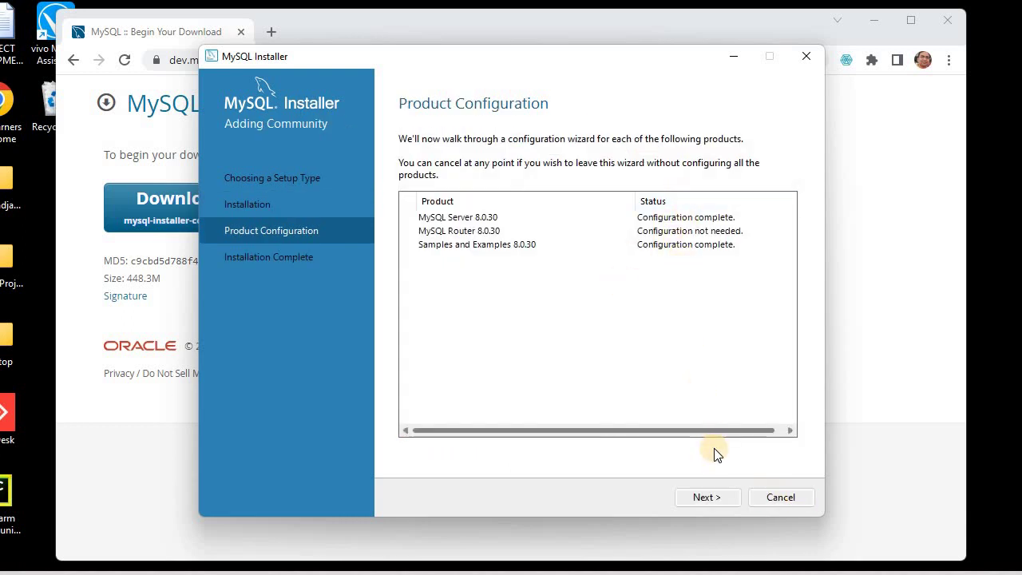
Step: Finish installation with MySQL Workbench and MySQL Shell auto-start both turned off
{"action": "left_click", "coordinate": [709, 496]}
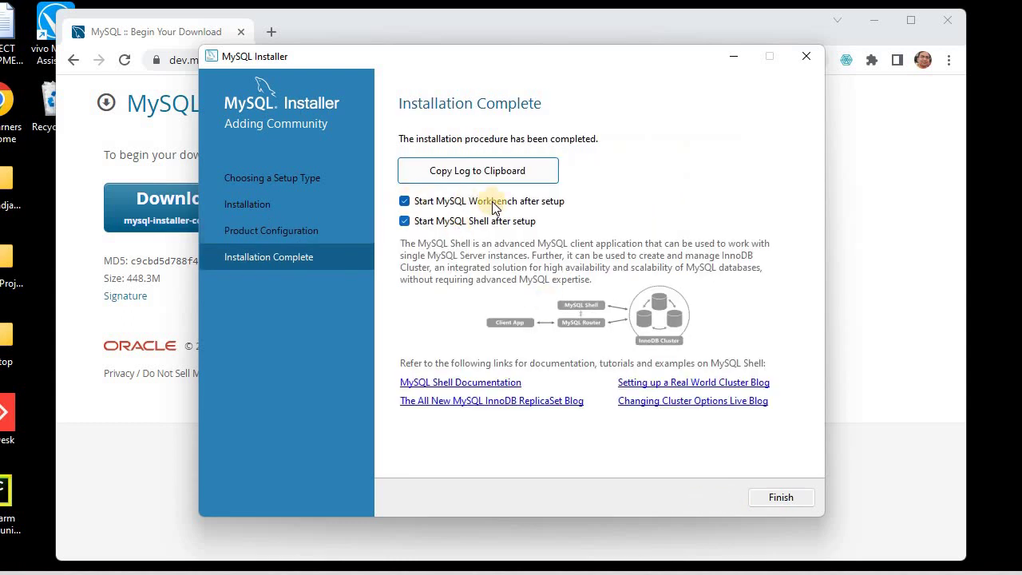
{"action": "left_click", "coordinate": [413, 227]}
{"action": "left_click", "coordinate": [405, 220]}
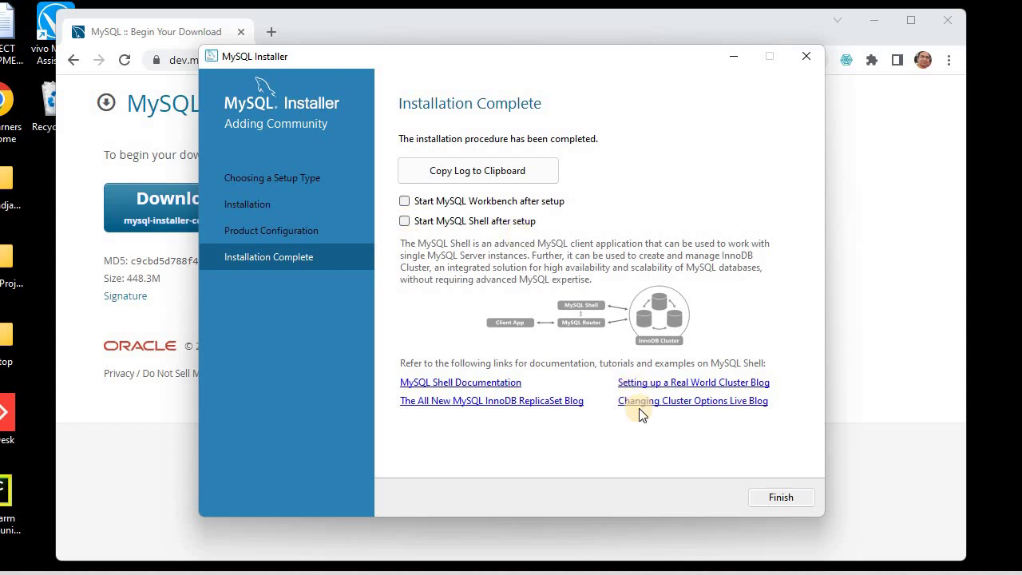
{"action": "left_click", "coordinate": [777, 498]}
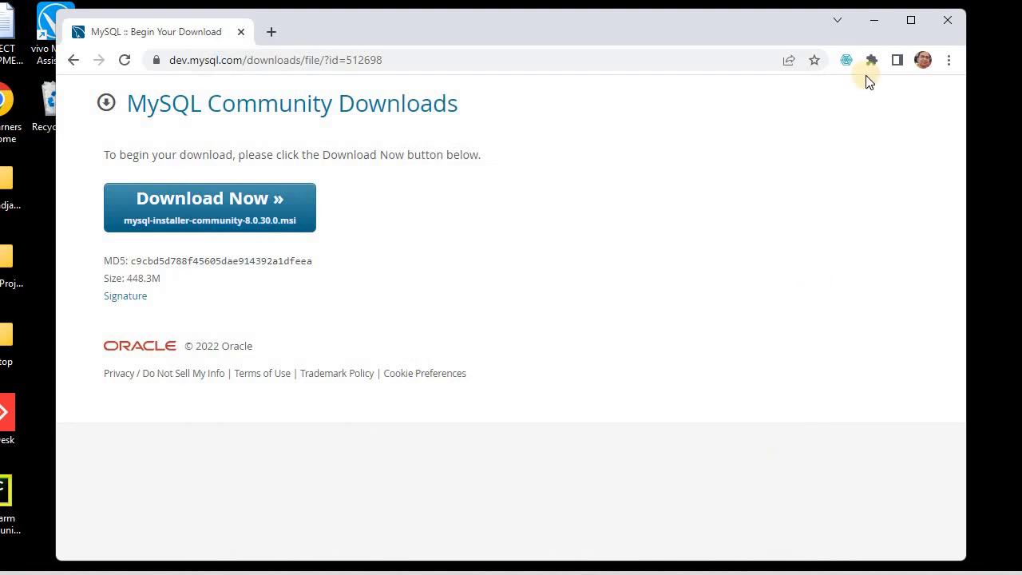
Step: Close Chrome and File Explorer, then launch MySQL 8.0 Command Line Client from Start search
{"action": "left_click", "coordinate": [945, 22]}
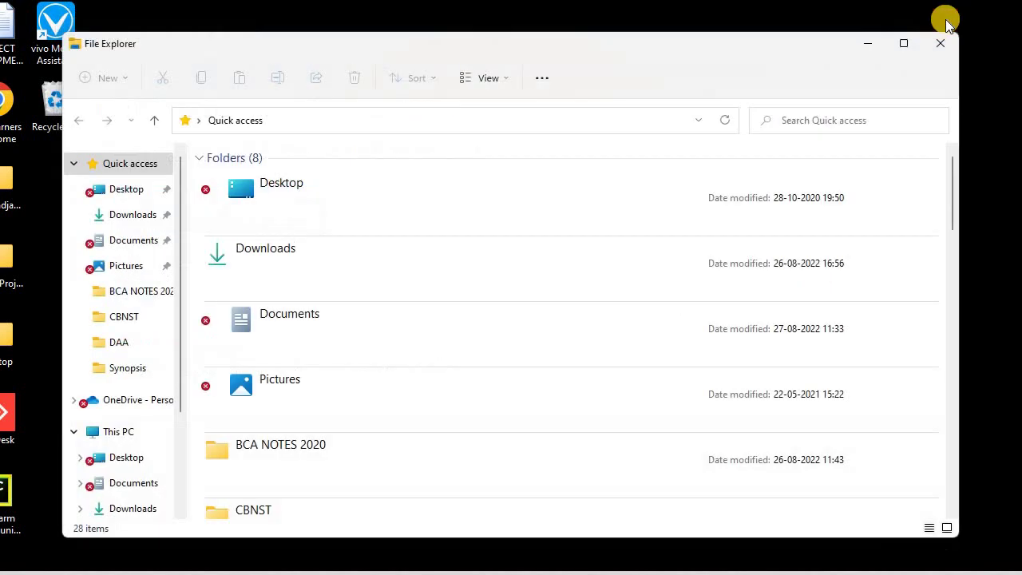
{"action": "left_click", "coordinate": [943, 41]}
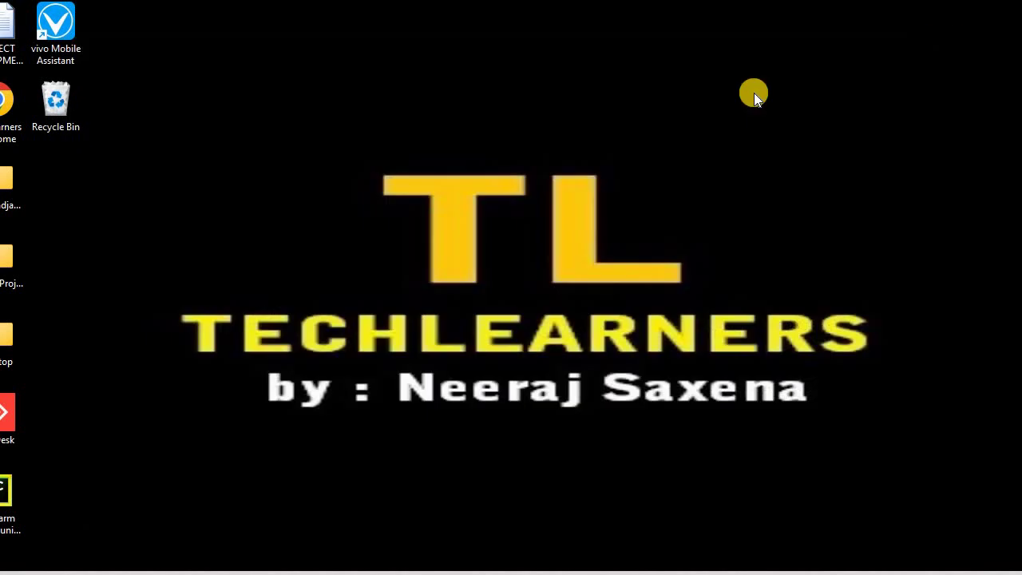
{"action": "key", "text": "super"}
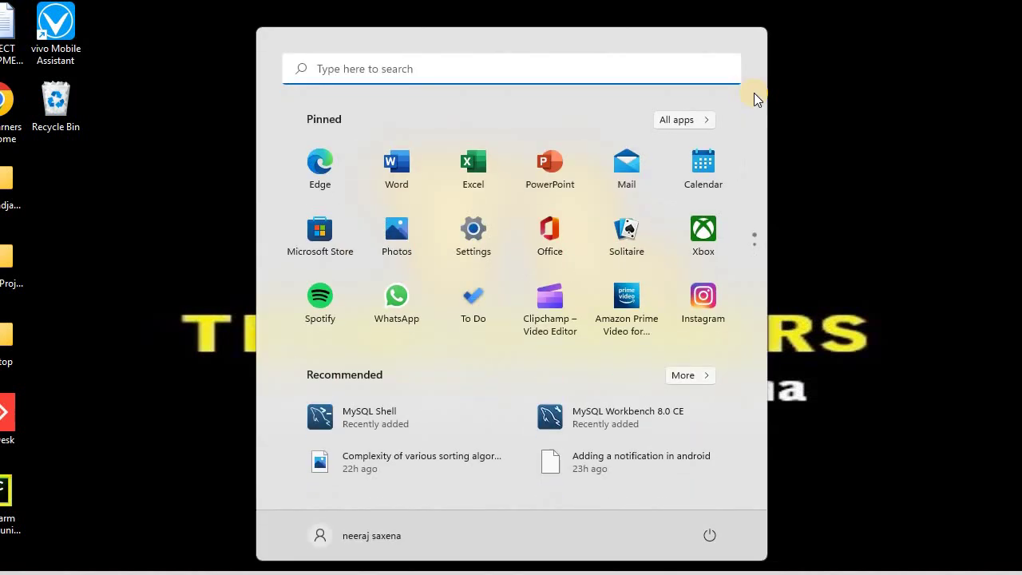
{"action": "type", "text": "mysq"}
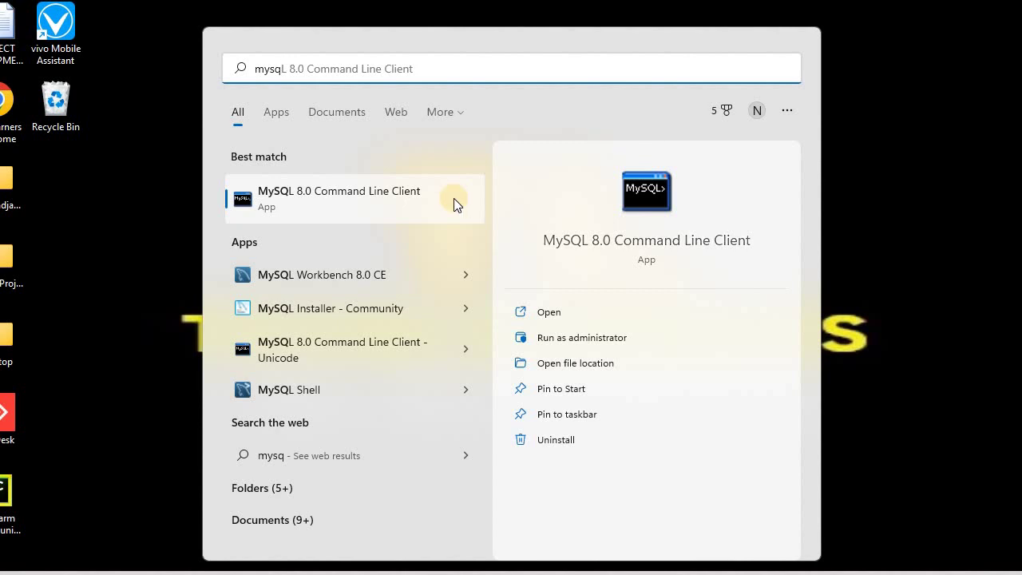
{"action": "left_click", "coordinate": [338, 200]}
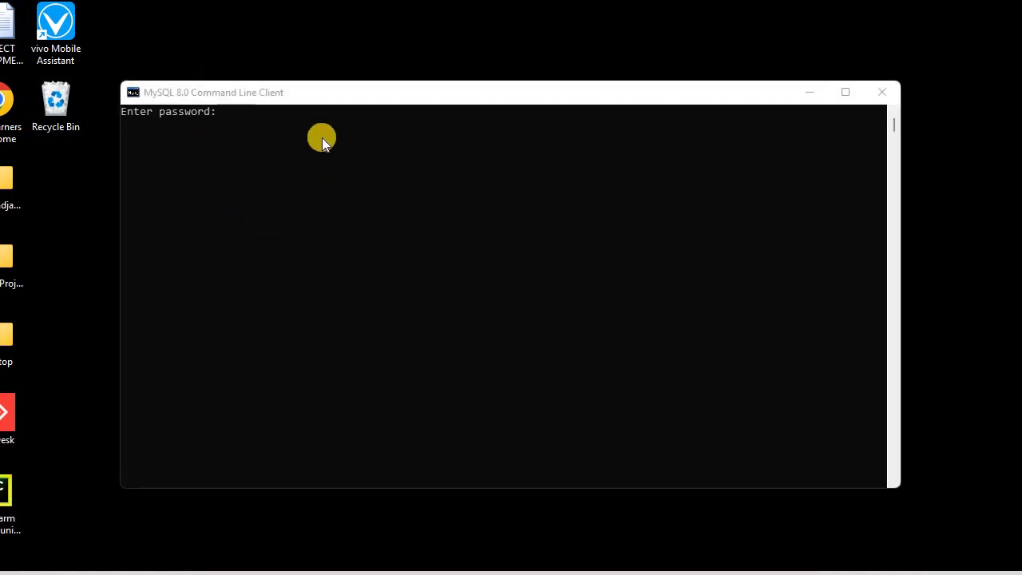
Step: Log in with the root password and run 'show databases;' to list the six databases
{"action": "left_click", "coordinate": [296, 145]}
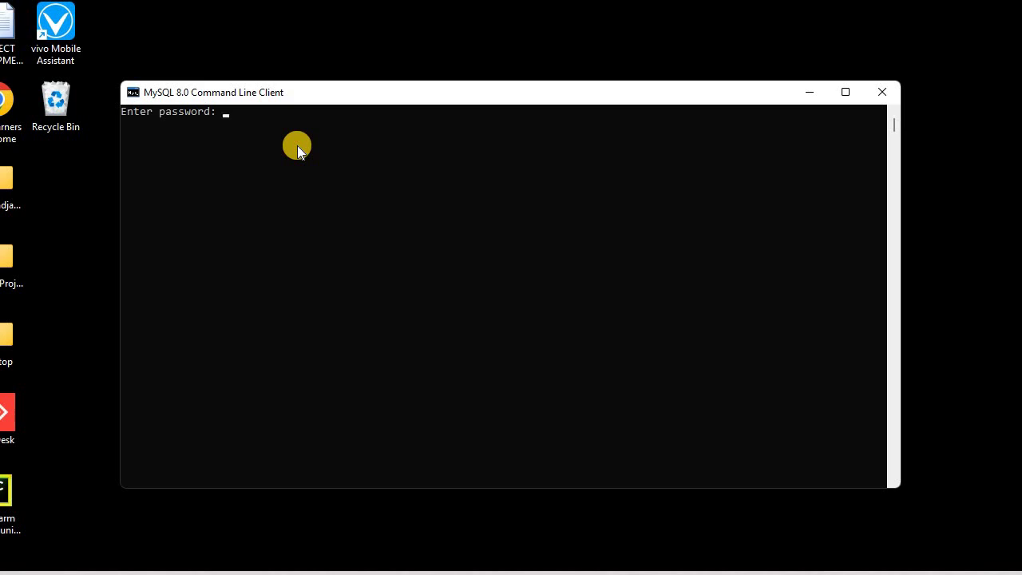
{"action": "type", "text": "*"}
{"action": "key", "text": "Return"}
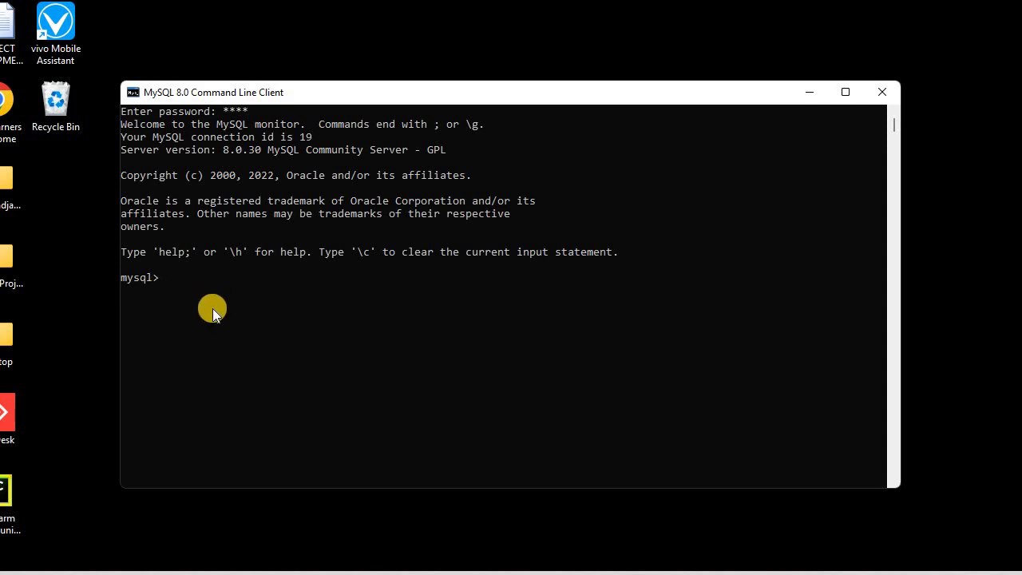
{"action": "type", "text": "show databases;"}
{"action": "key", "text": "Return"}
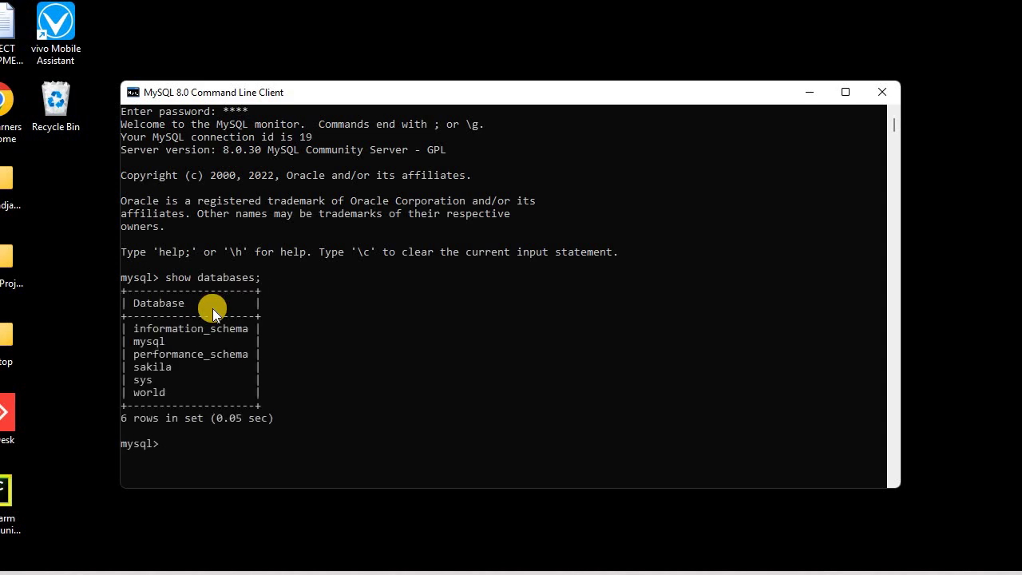